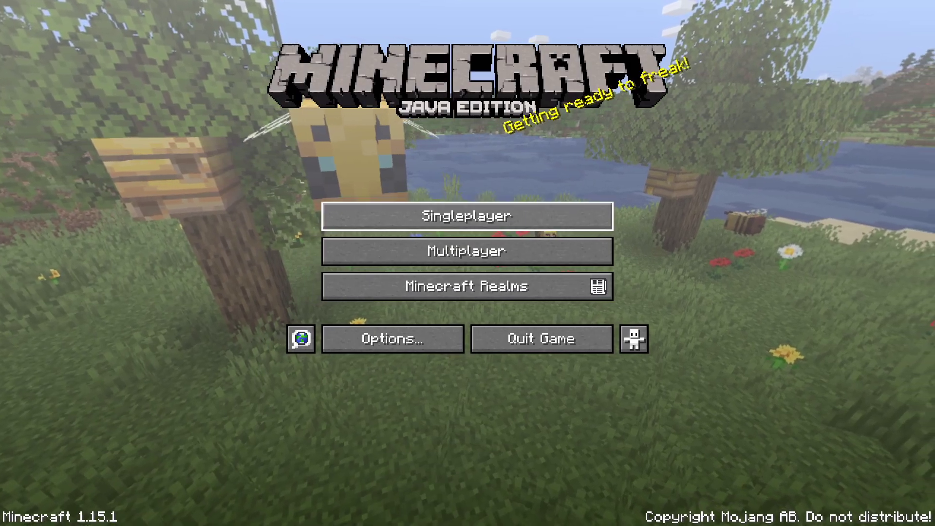
Load the Skyblock Tutorial world from Singleplayer, choosing Backup and load on the version warning
left_click(466, 216)
mouse_move(296, 99)
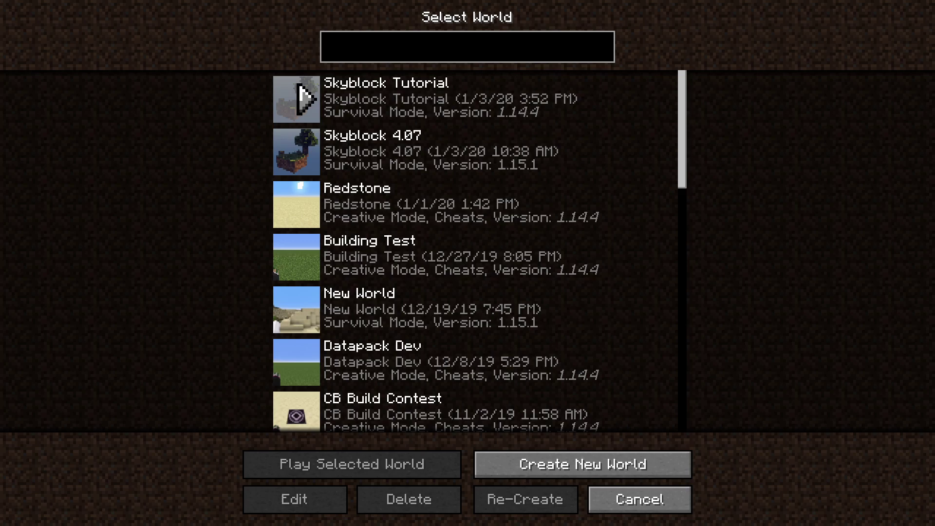
mouse_move(296, 152)
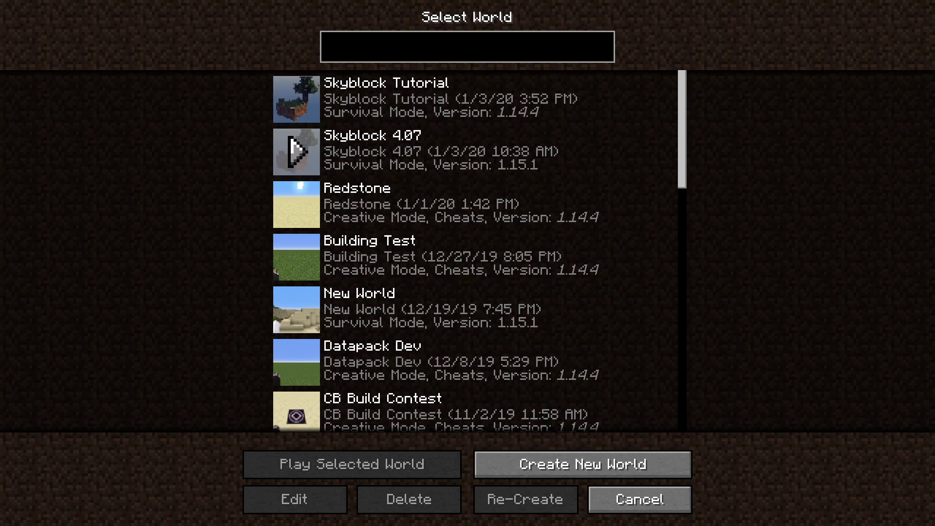
left_click(296, 152)
left_click(296, 99)
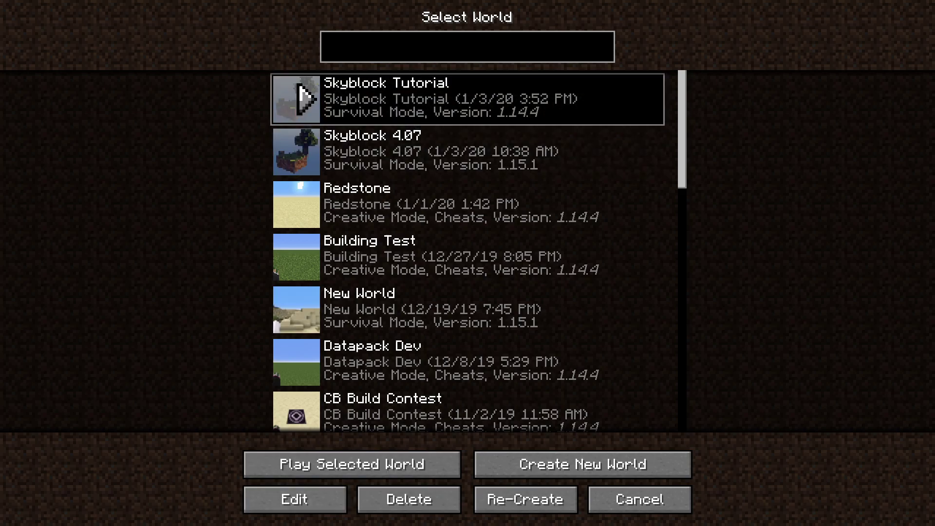
left_click(302, 100)
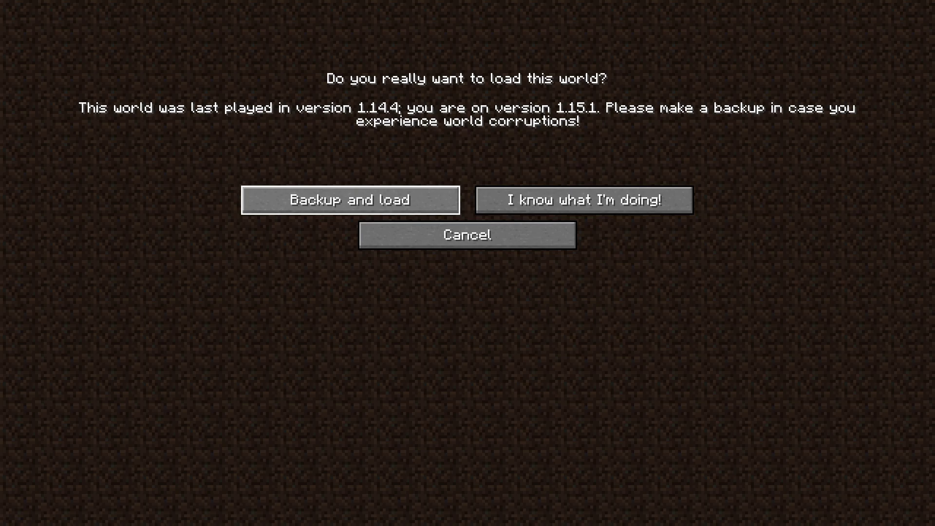
left_click(351, 200)
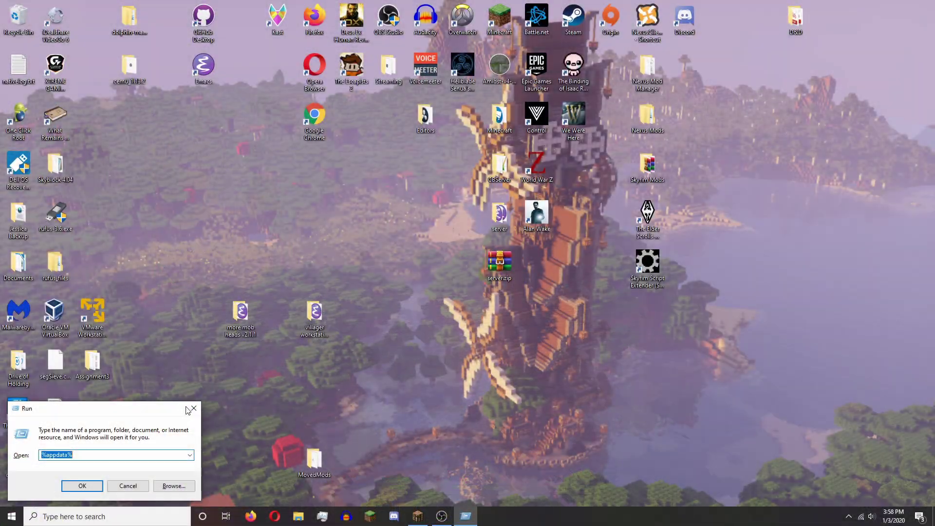
Bring up the Windows Run dialog with Win+R and a 'run' search, ready for %appdata%
key("Escape")
key("super+r")
left_click(99, 516)
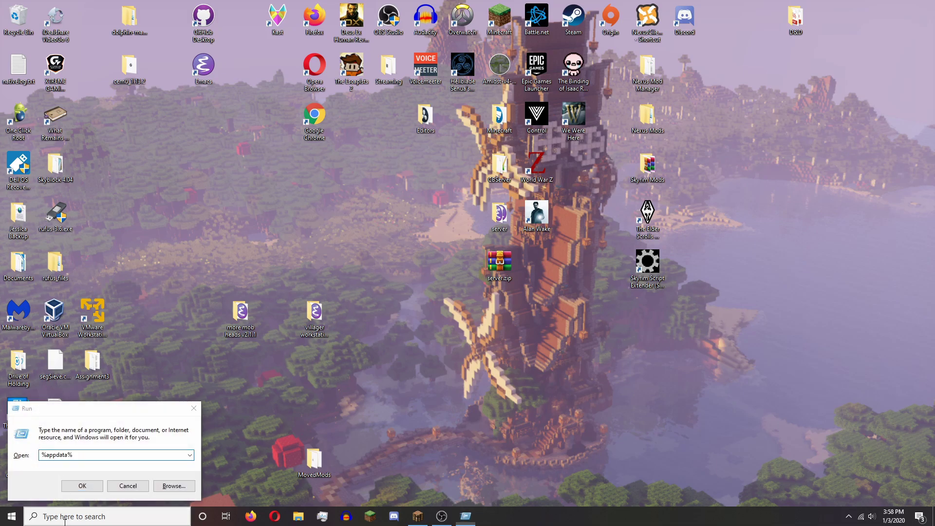
type("run")
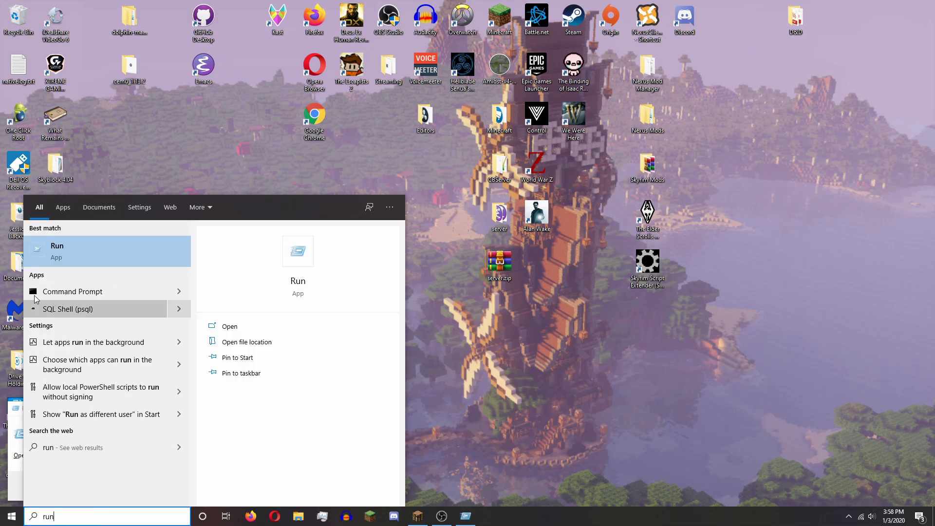
left_click(154, 150)
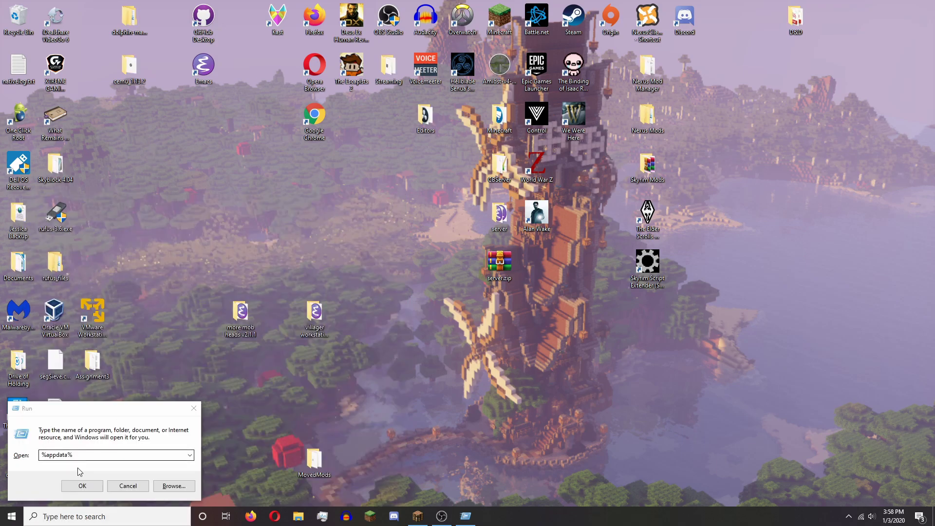
Go from Roaming through .minecraft, saves and Skyblock Tutorial to datapacks, selecting Skyblock 4.07.1 Datapacks.zip
left_click(81, 486)
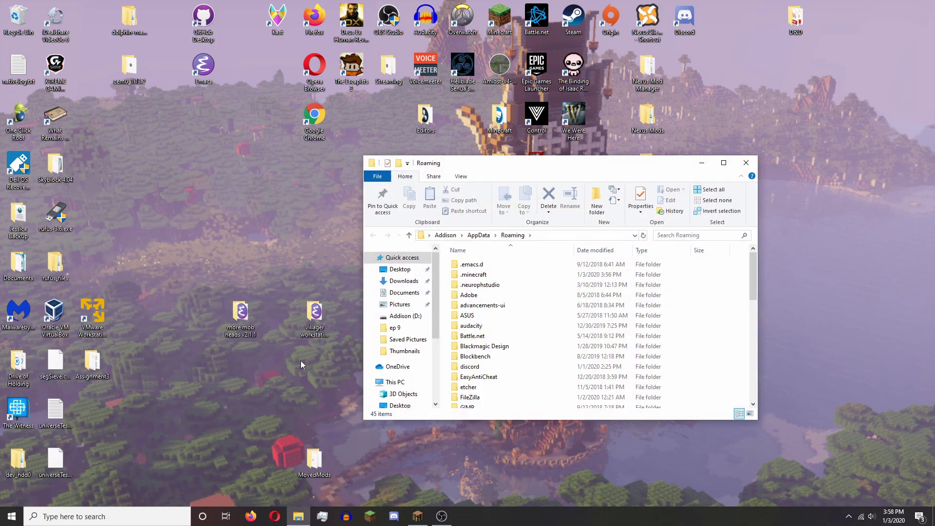
double_click(471, 275)
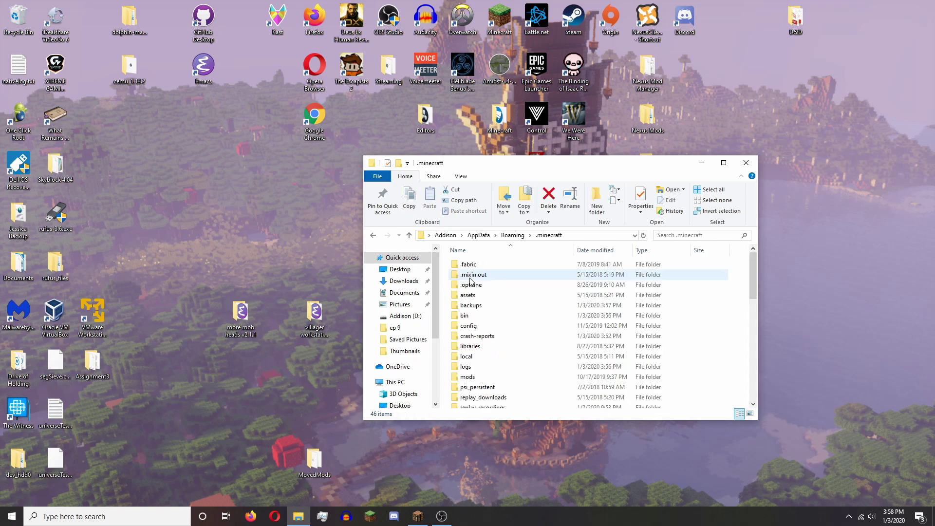
scroll(482, 375, "down", 3)
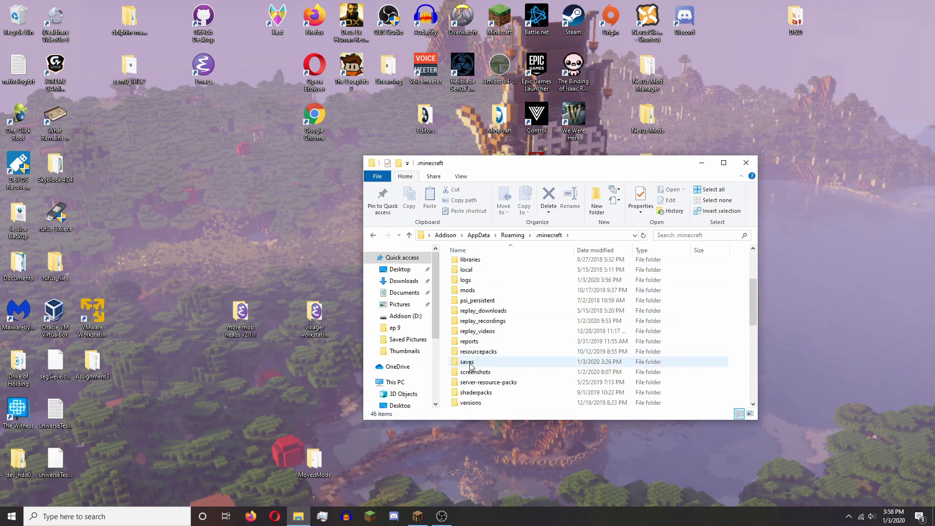
double_click(468, 362)
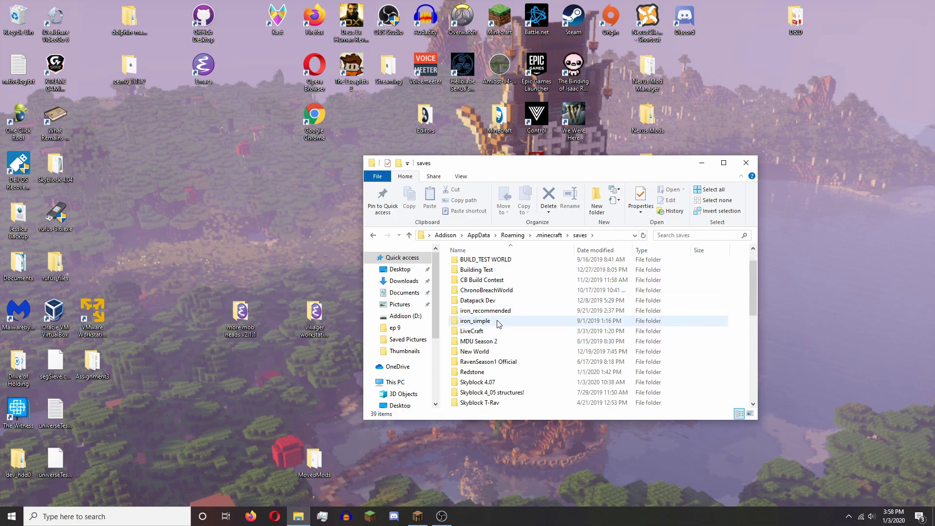
scroll(498, 325, "down", 1)
double_click(483, 383)
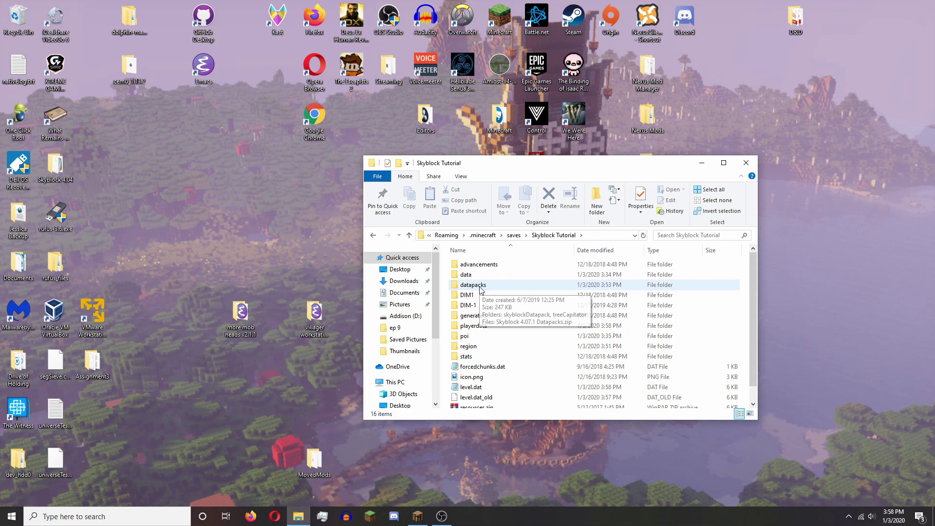
double_click(480, 287)
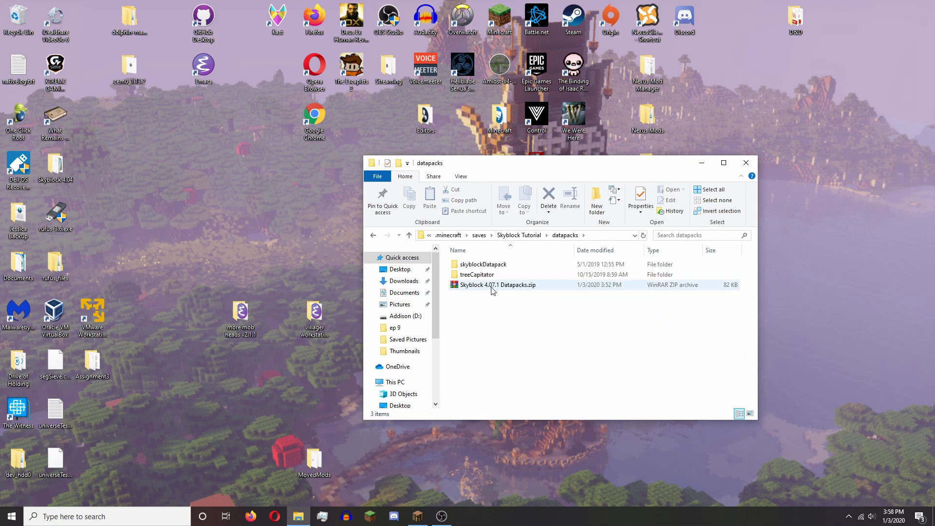
left_click_drag(493, 286, 502, 291)
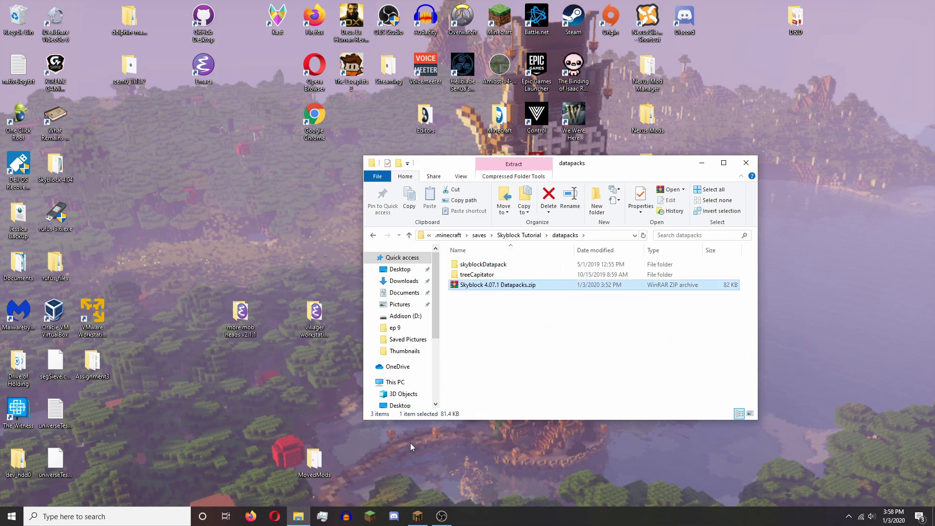
Visit planetminecraft.com in Firefox and start the Skyblock 4.07.1 datapack download from the mirror
left_click(251, 516)
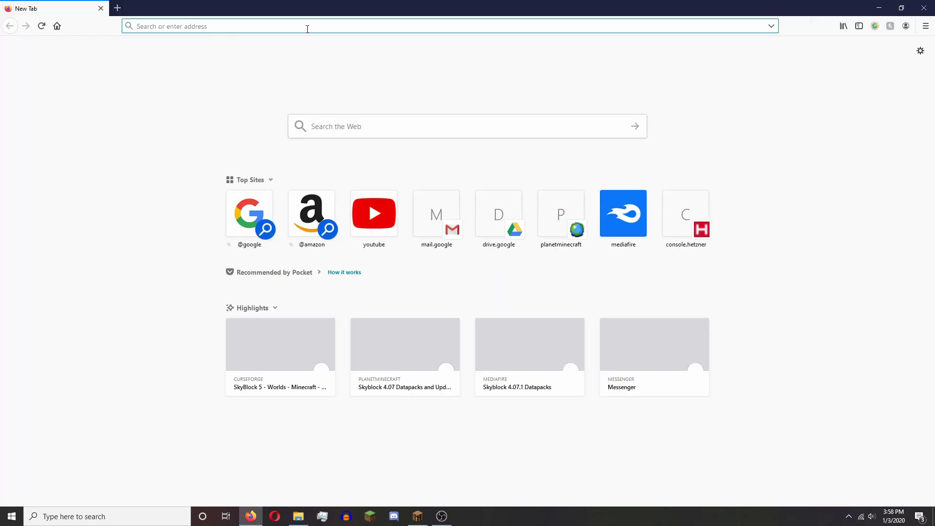
type("planetminecraft.com/")
key("Return")
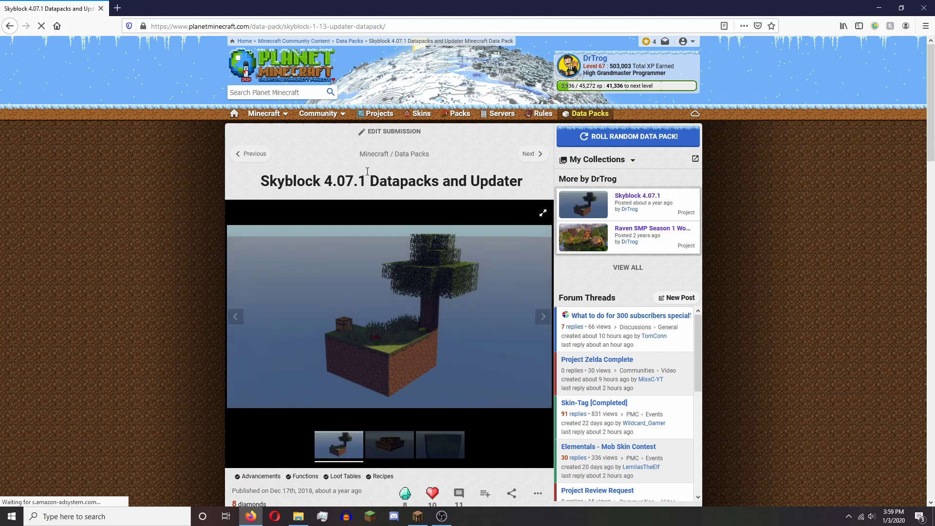
scroll(437, 222, "down", 4)
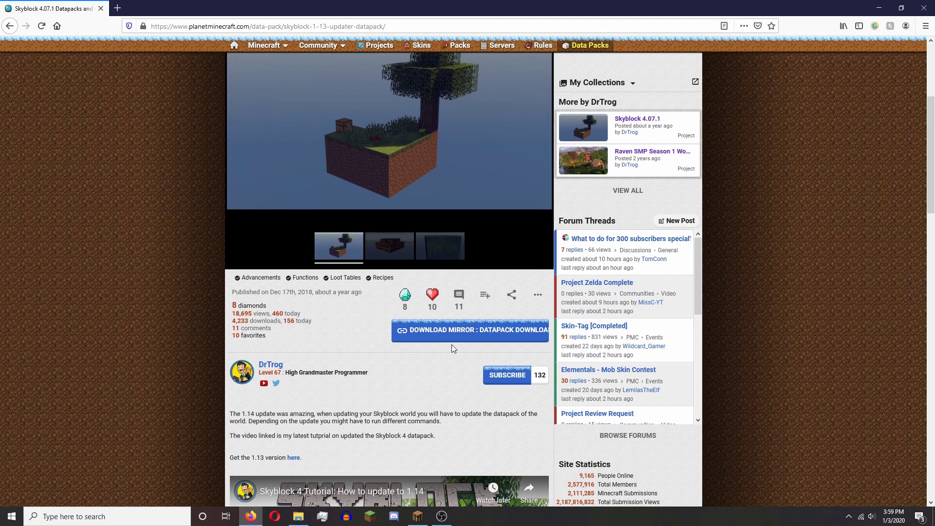
left_click(468, 336)
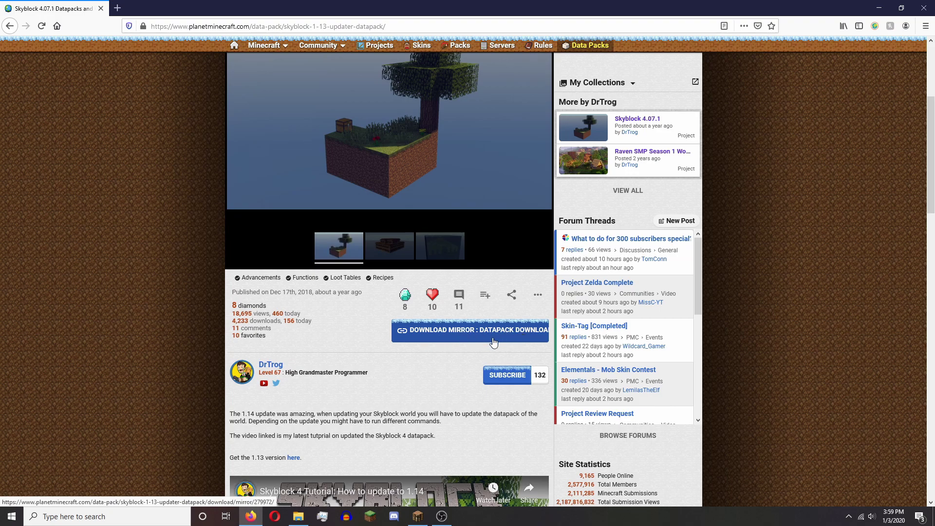
scroll(386, 163, "up", 2)
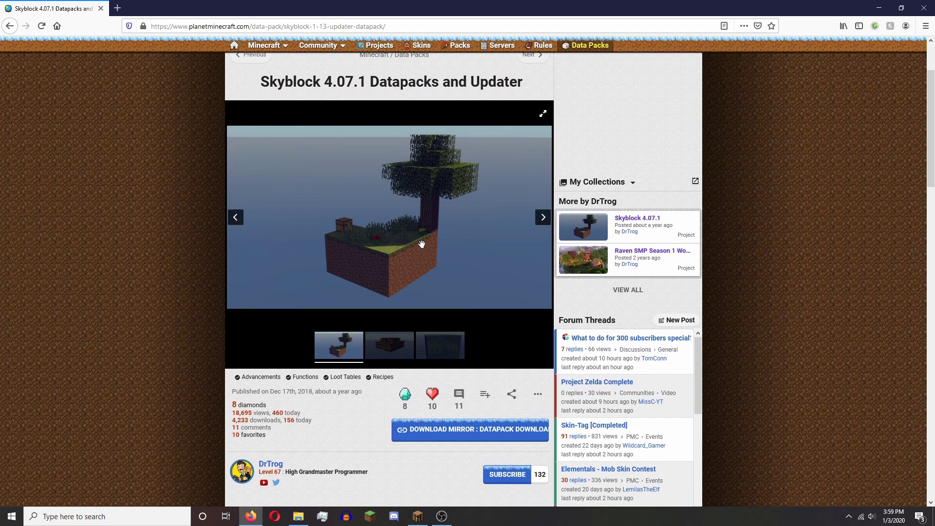
Delete the old skyblockDatapack folder from the datapacks folder
left_click(876, 8)
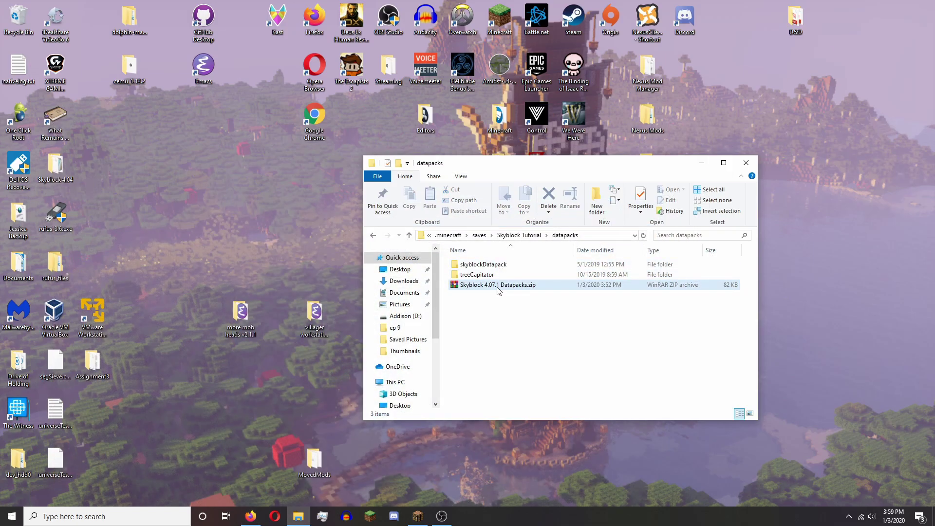
left_click(469, 267)
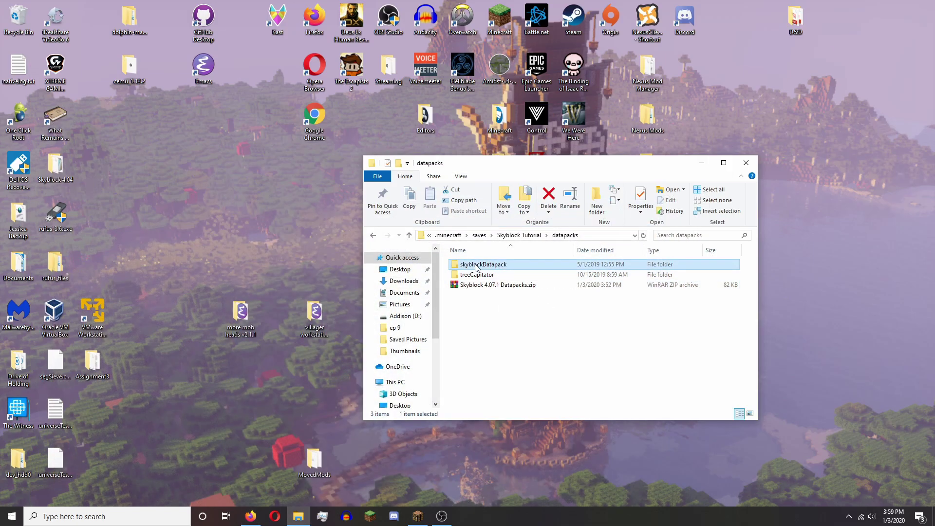
left_click(472, 276)
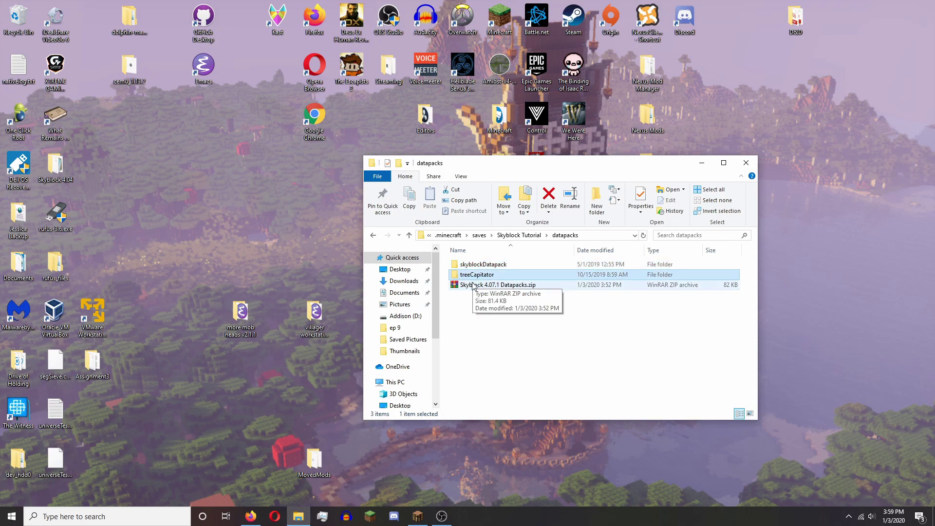
left_click(490, 267)
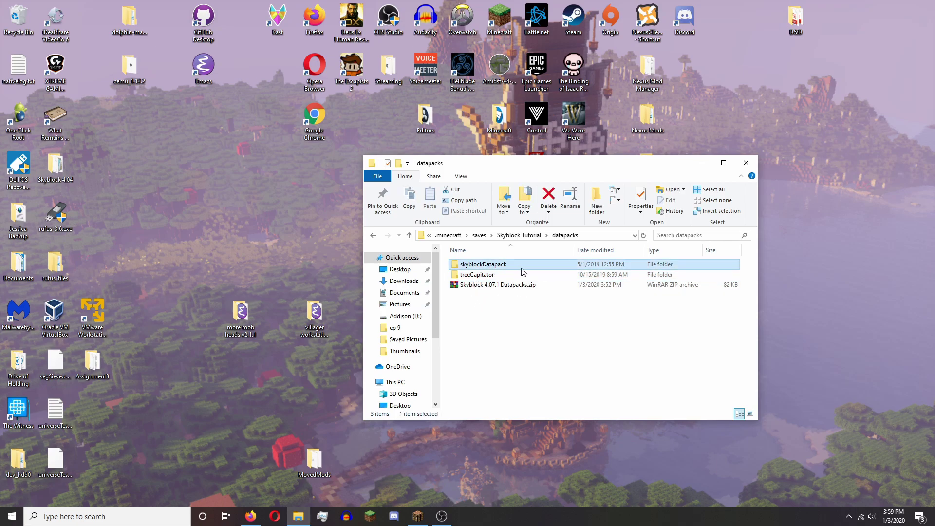
key("Delete")
Extract Skyblock 4.07.1 Datapacks.zip here, then delete the zip archive
left_click(503, 275)
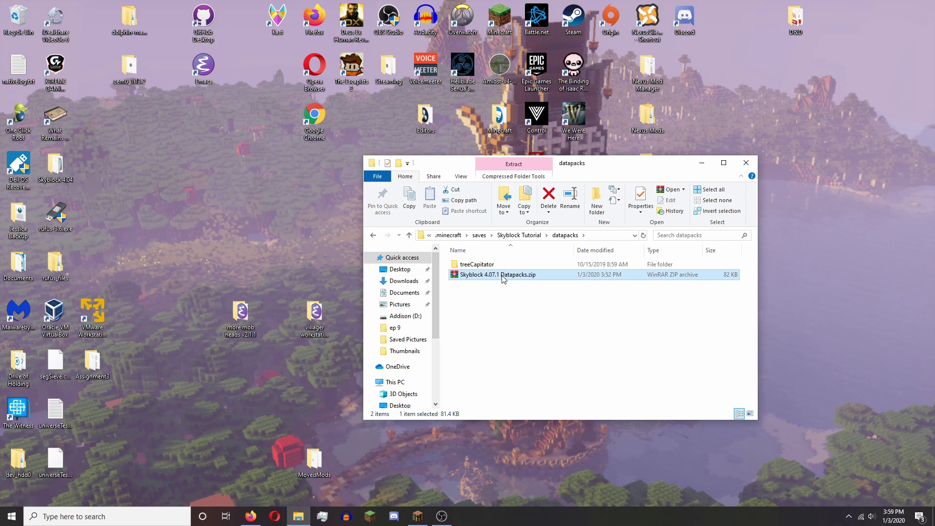
right_click(503, 278)
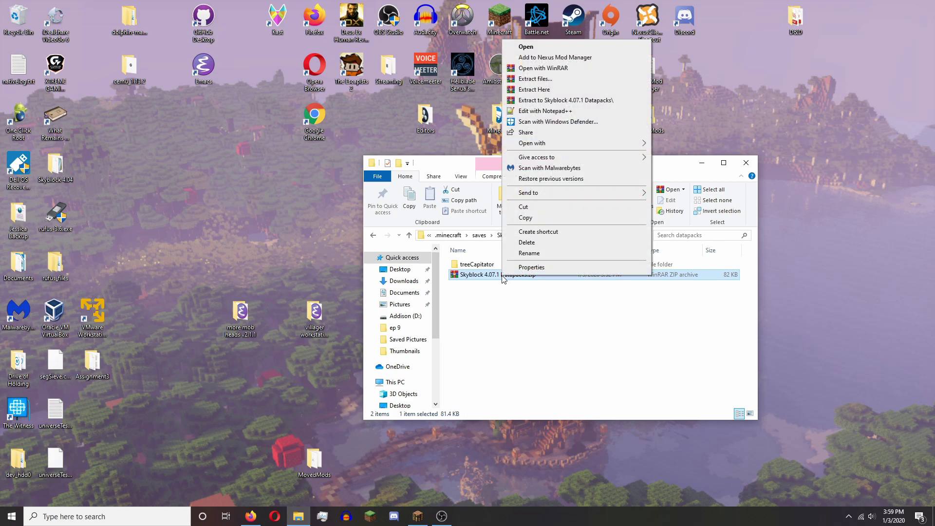
left_click(550, 90)
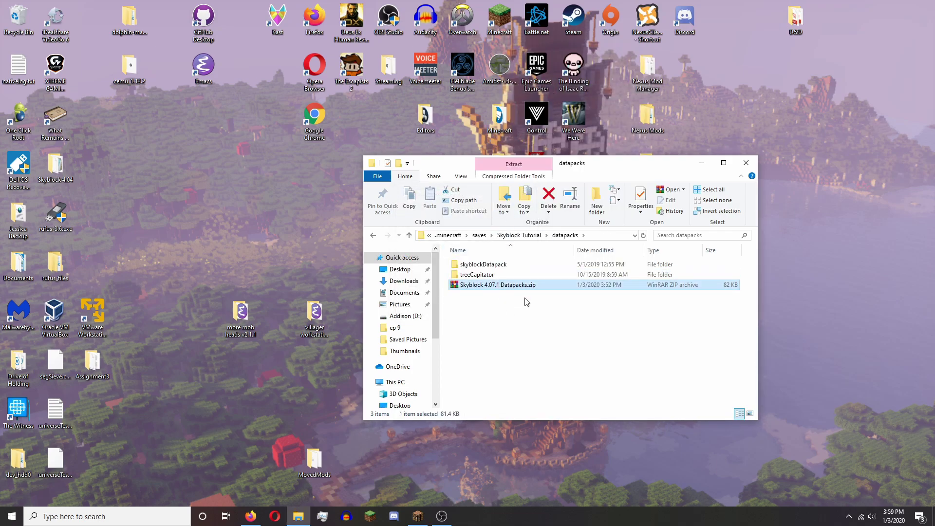
key("Delete")
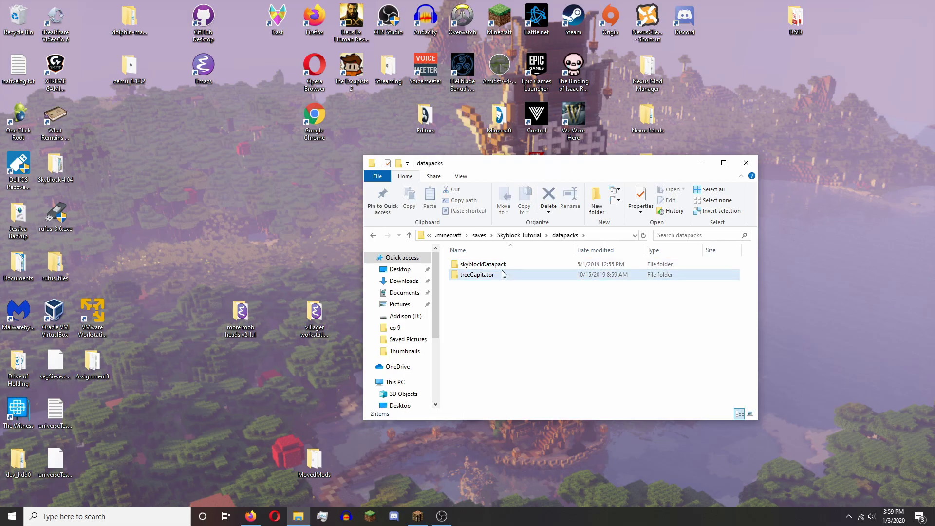
Open the world to LAN with Allow Cheats turned on
left_click(463, 267)
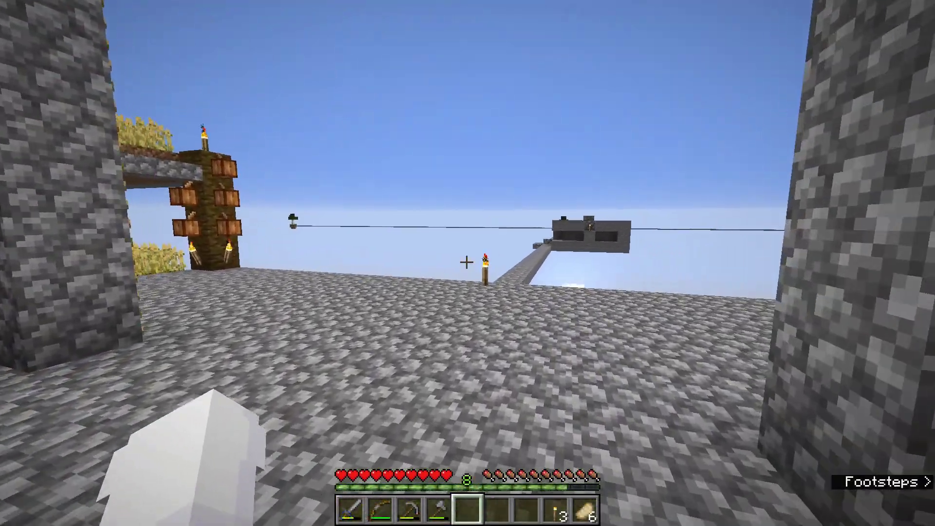
key("w")
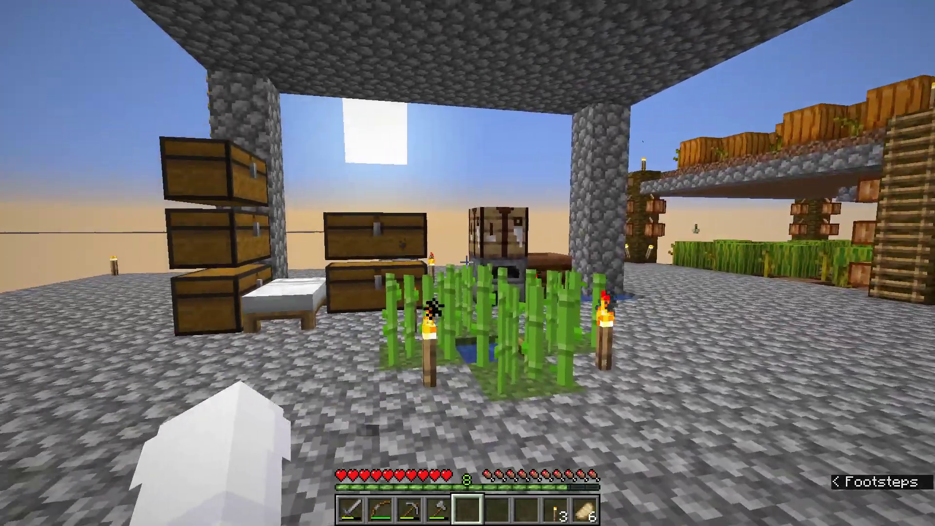
key("Escape")
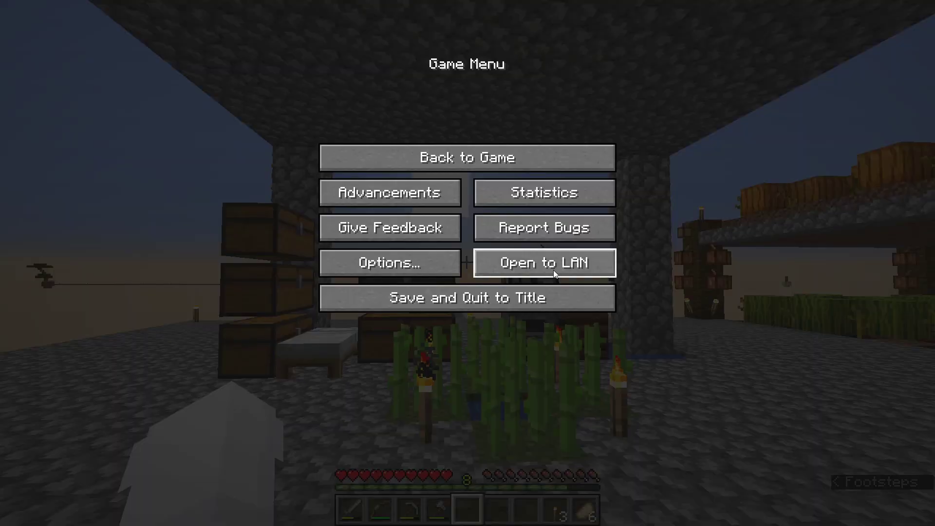
left_click(513, 270)
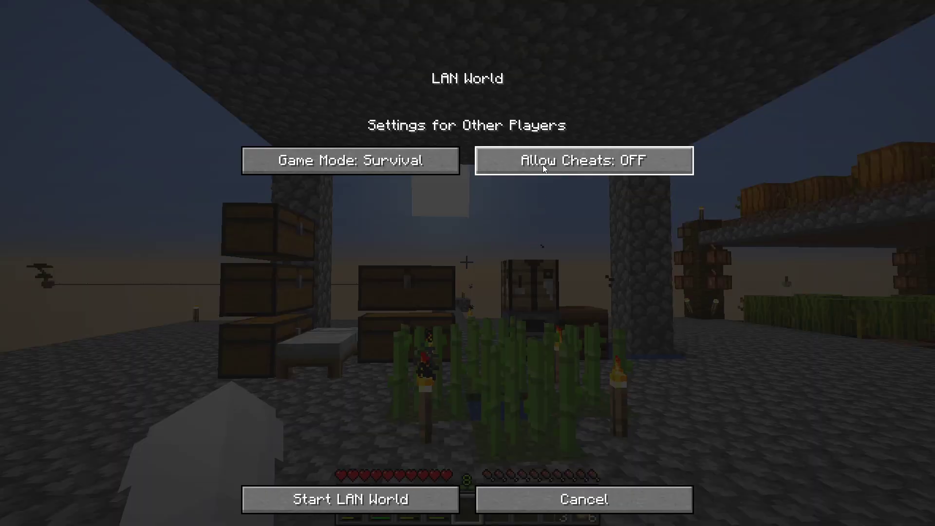
left_click(543, 164)
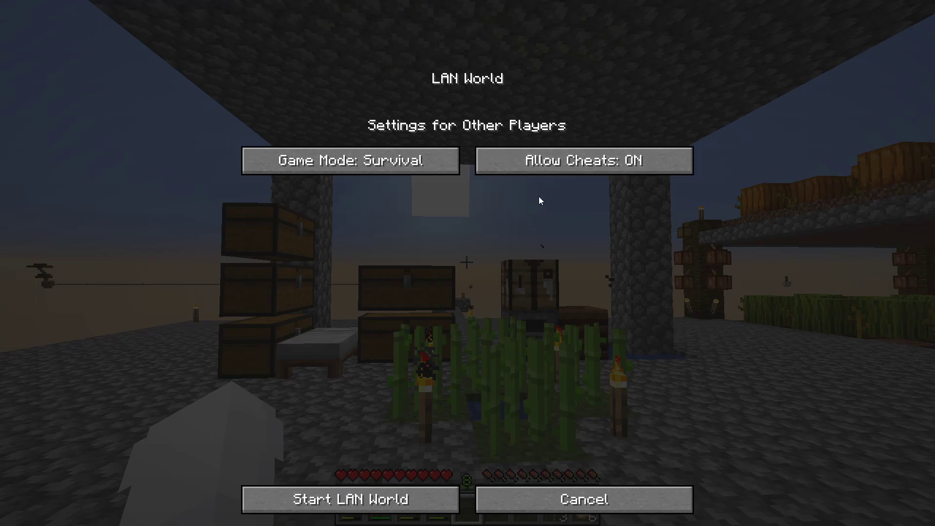
left_click(374, 506)
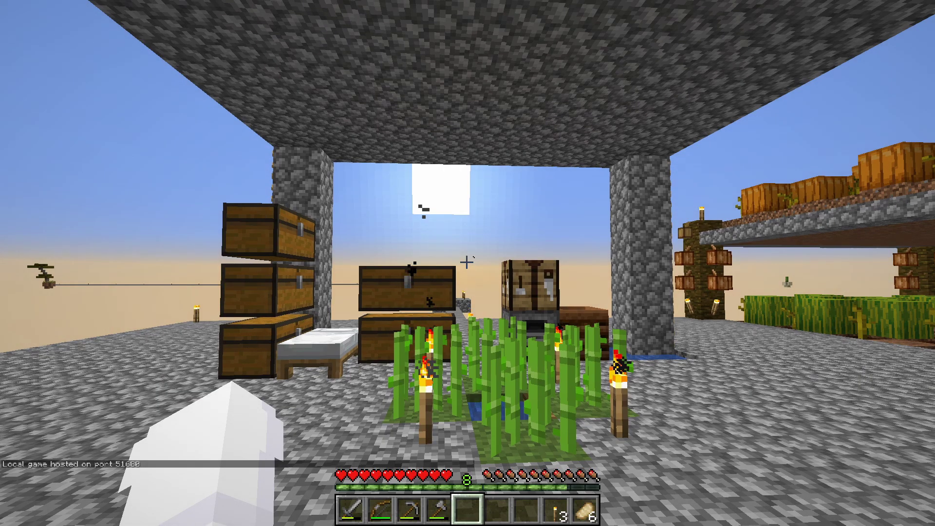
Switch to Spectator Mode with /gamemode spectator
type("/gamemode spe")
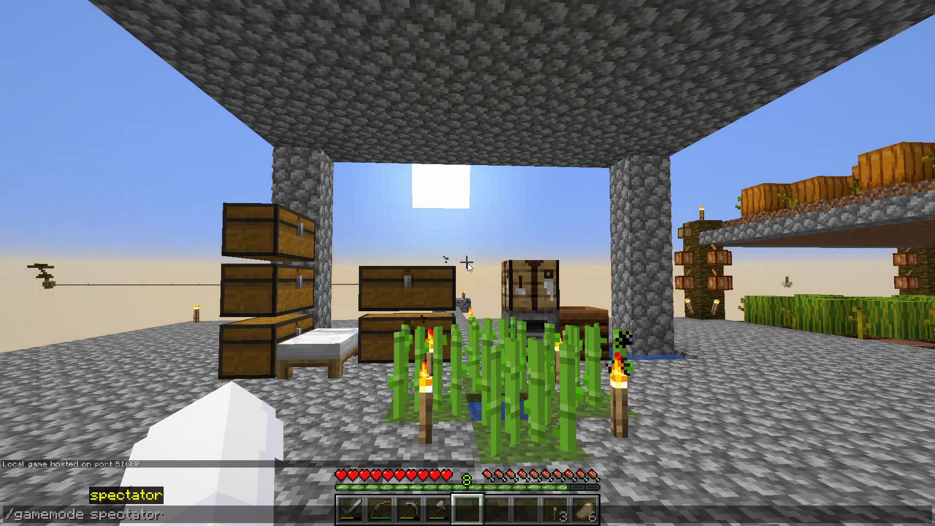
key("Tab")
key("Return")
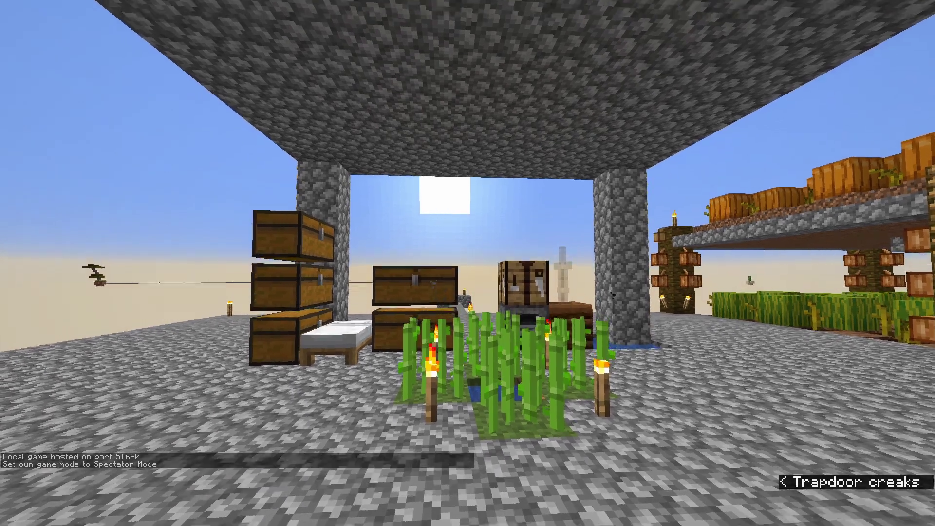
Run /function skyblock:update/witch_hut_start in chat
key("w")
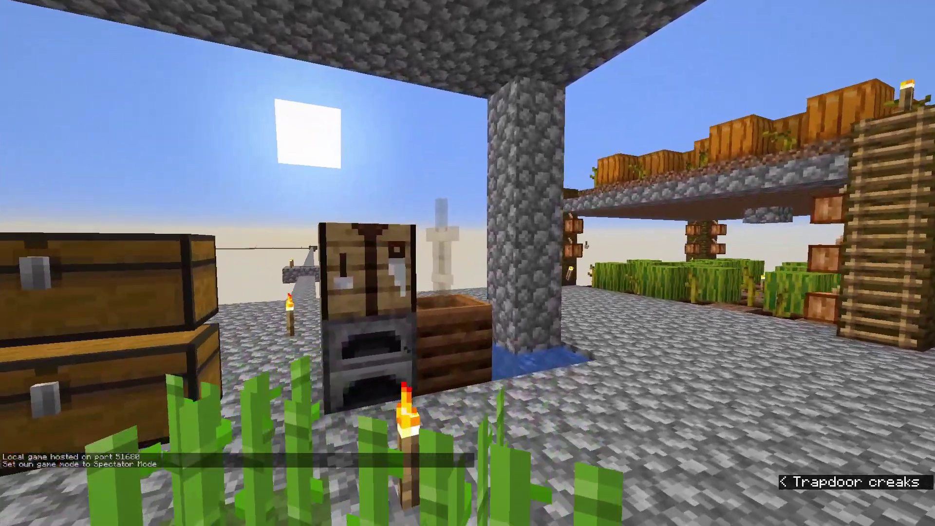
key("s")
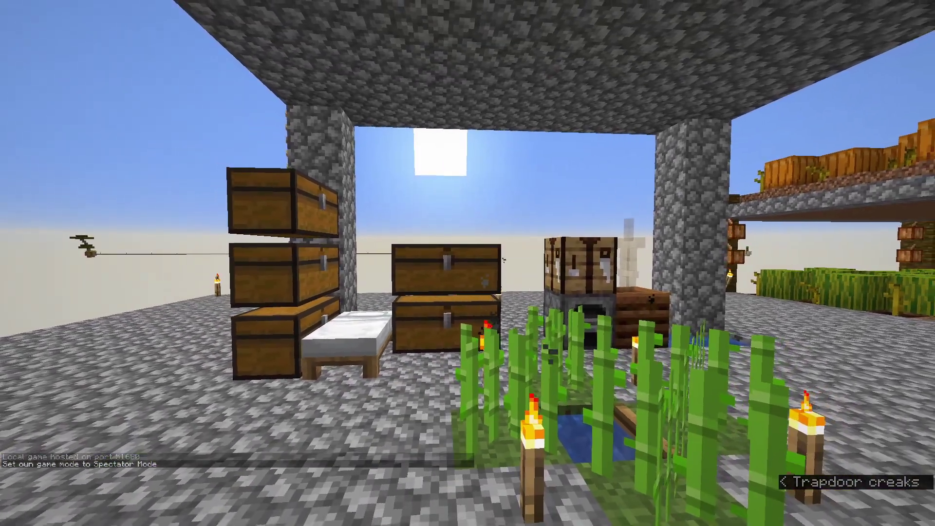
type("/fun")
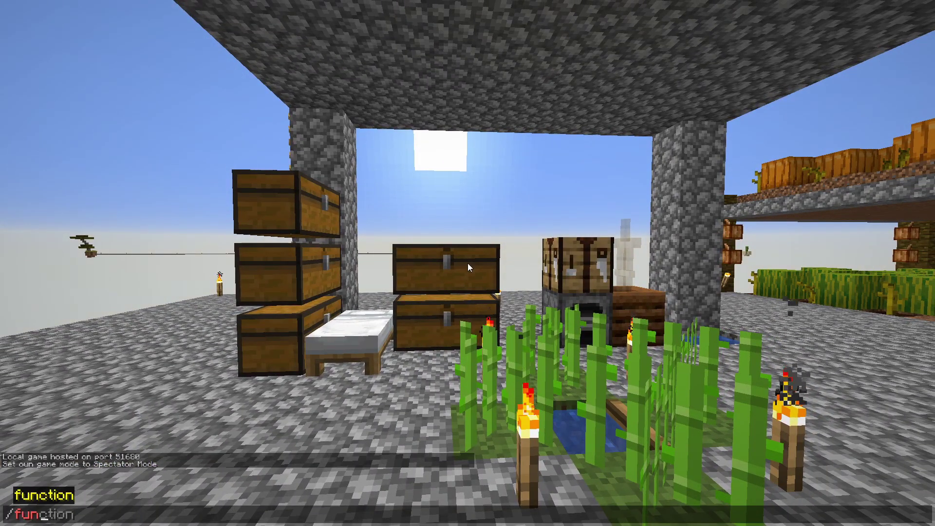
key("Tab")
type("skyblock")
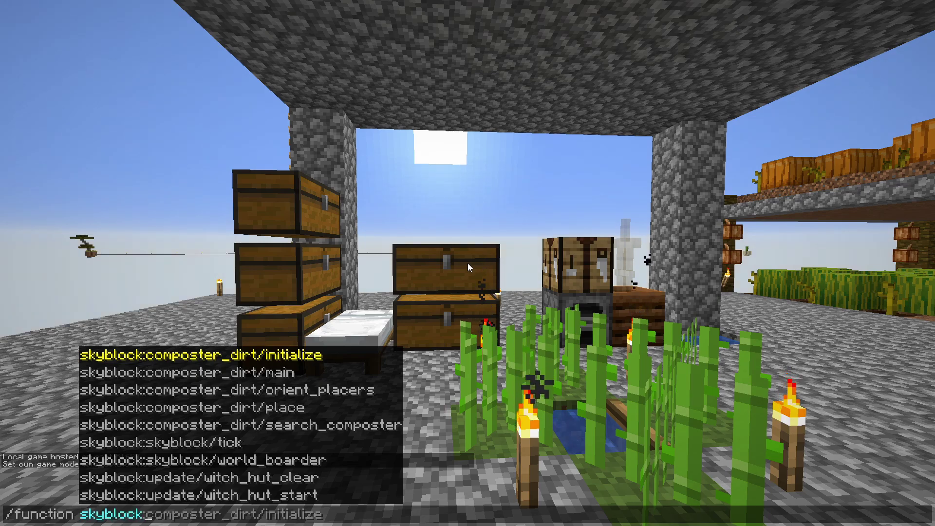
type(":up")
key("Down")
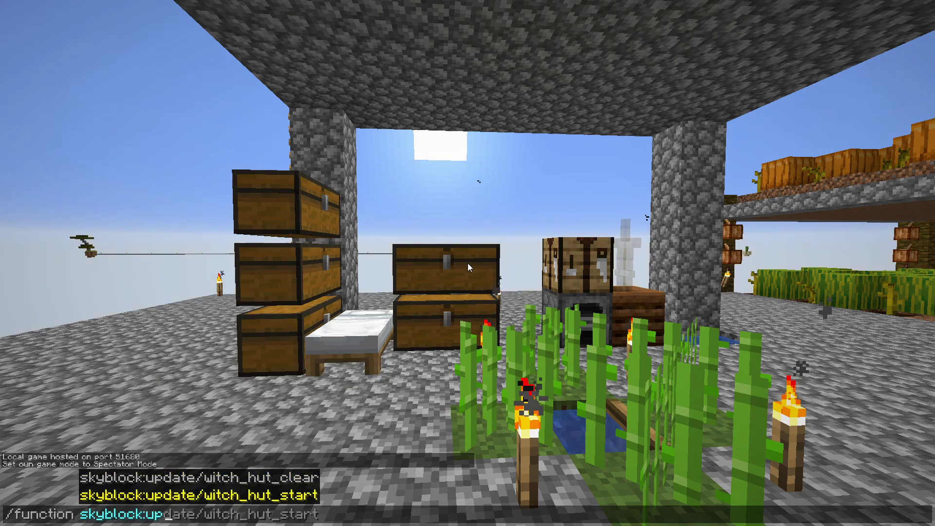
key("Tab")
key("Return")
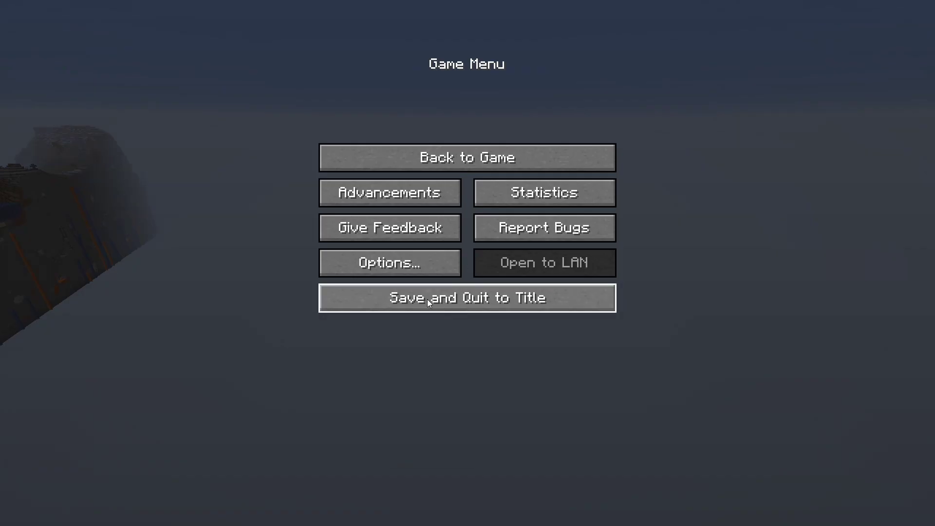
Save and quit to title, then select NBTExplorer.exe in the NBTExplorer 2.8.0 folder
left_click(440, 309)
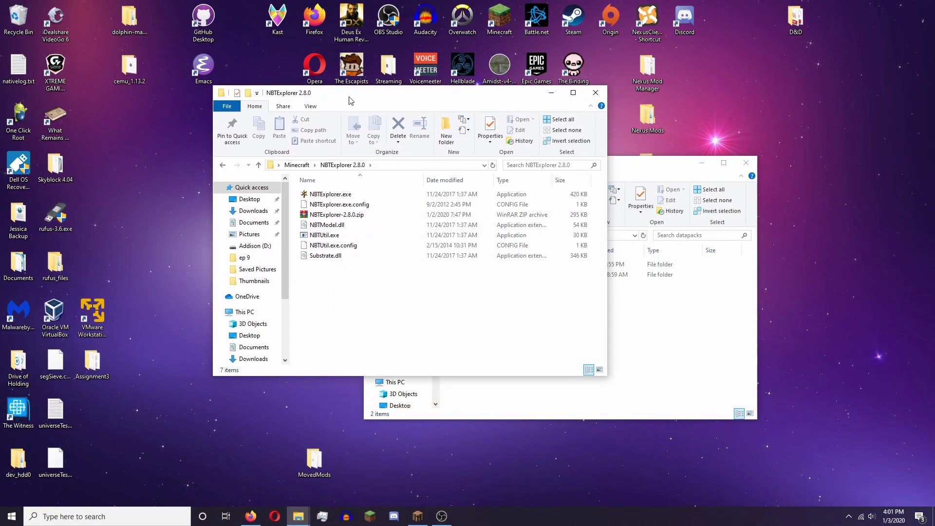
left_click_drag(353, 124, 269, 128)
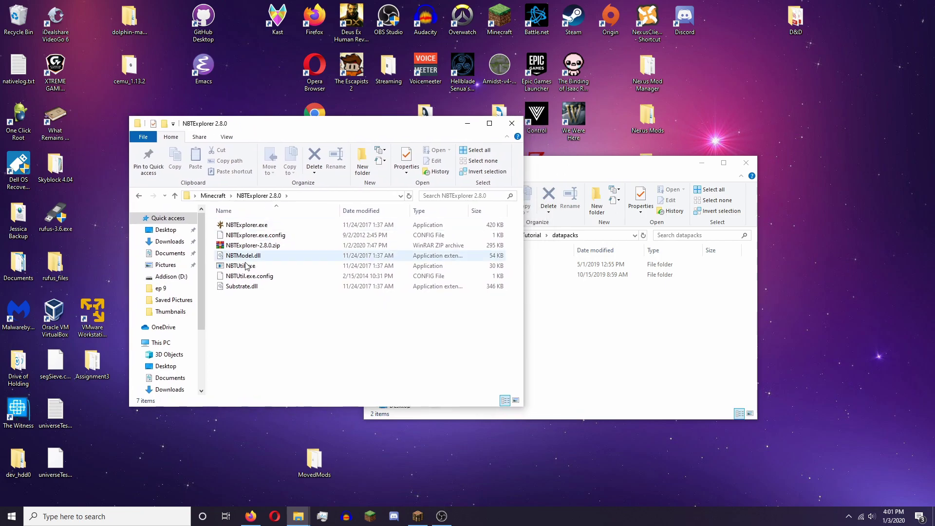
left_click(235, 227)
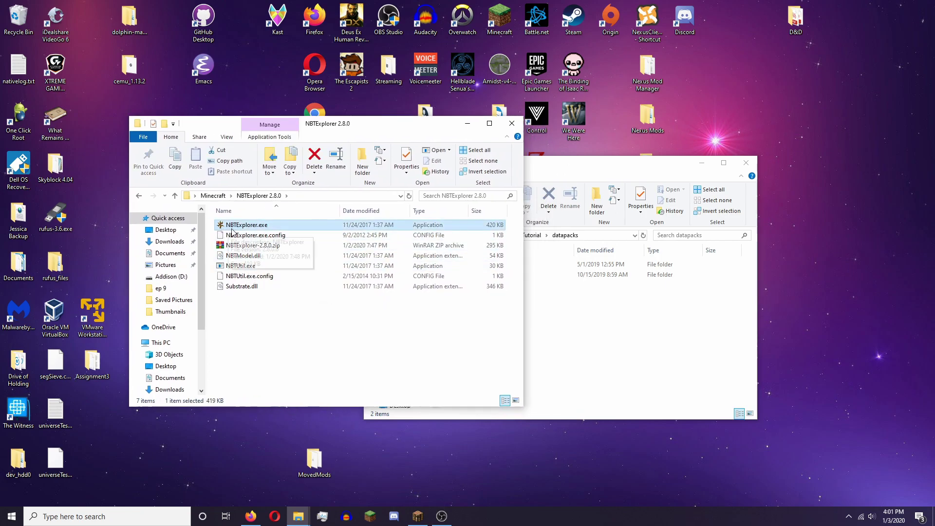
Launch NBTExplorer, move it right, and expand Skyblock Tutorial's region folder to list its .mca files
left_click(274, 328)
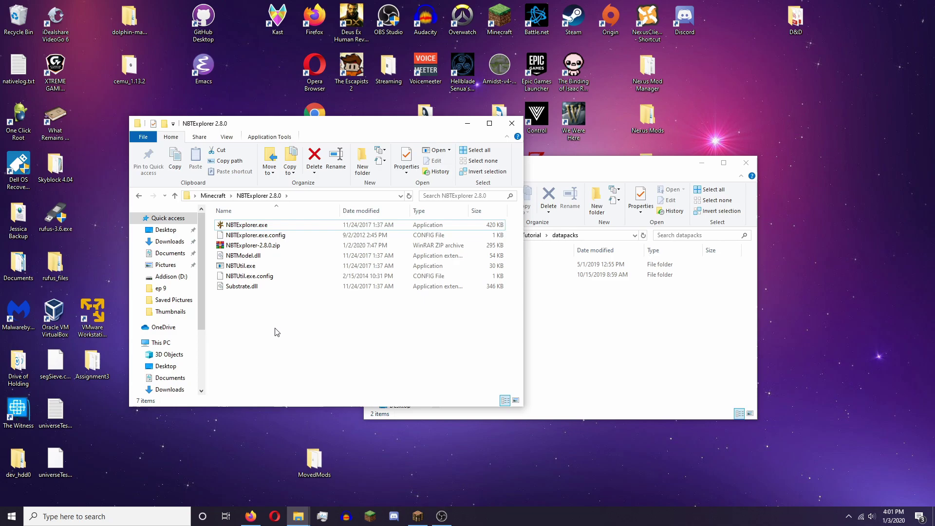
double_click(242, 227)
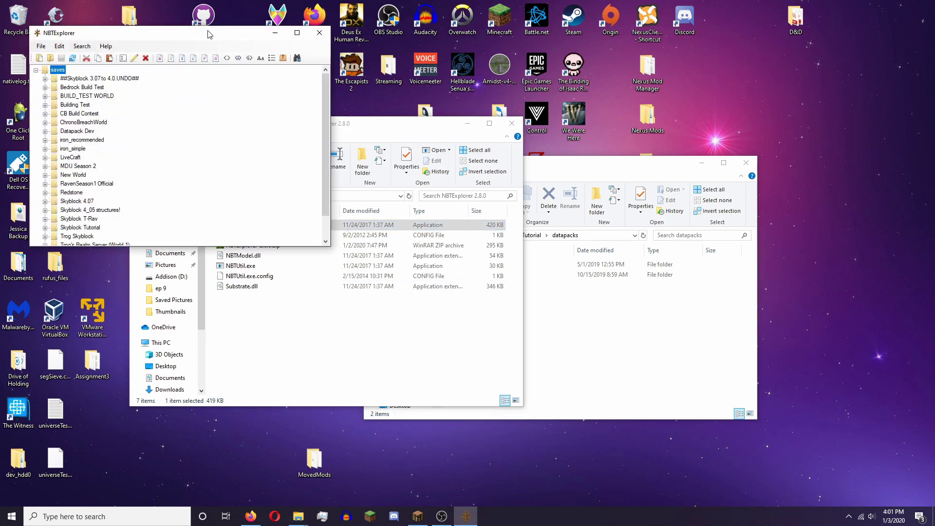
left_click_drag(208, 34, 708, 137)
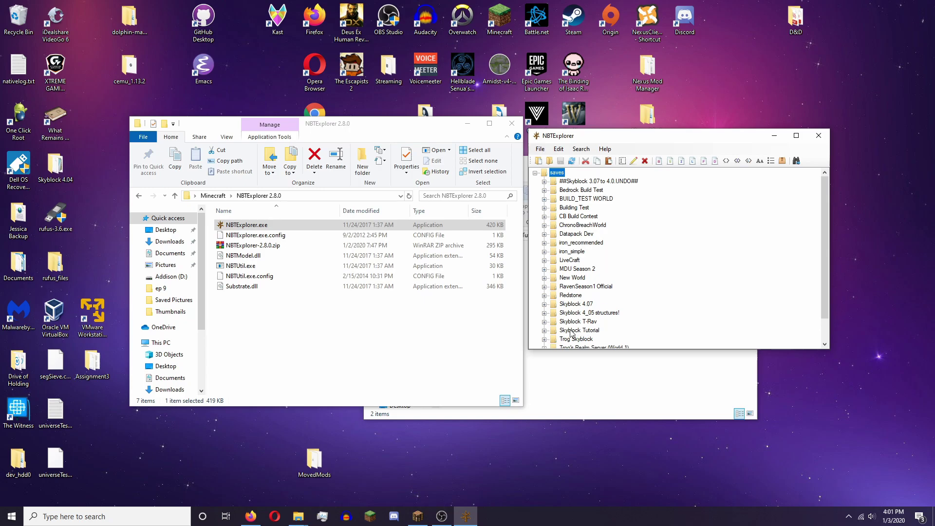
scroll(571, 333, "down", 1)
left_click(544, 304)
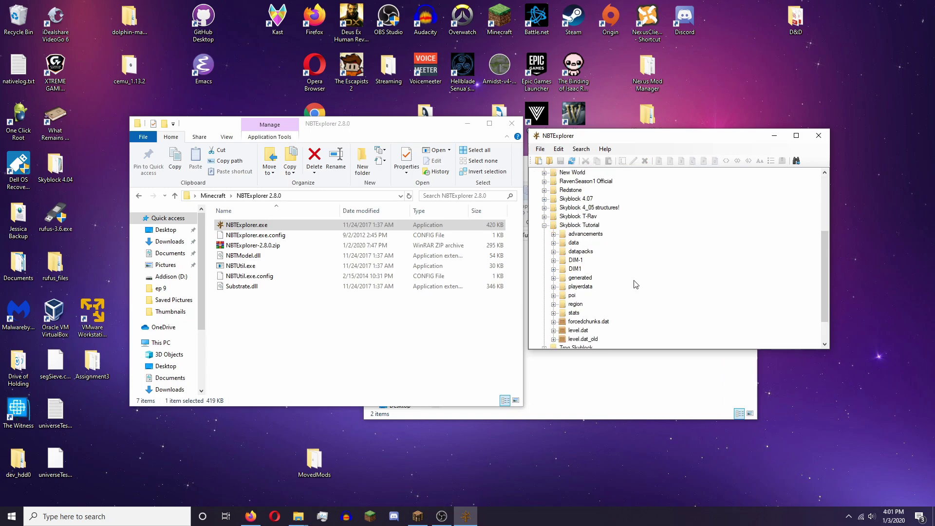
left_click(554, 305)
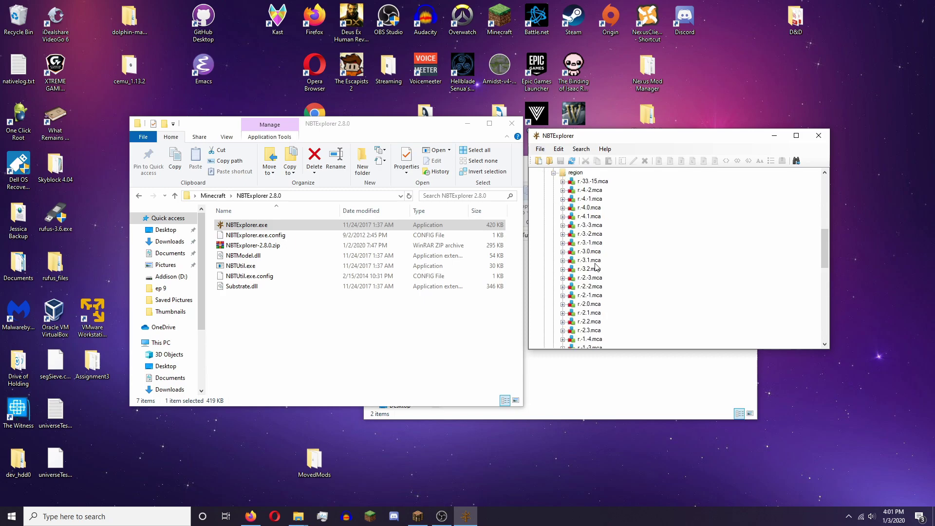
scroll(596, 228, "down", 3)
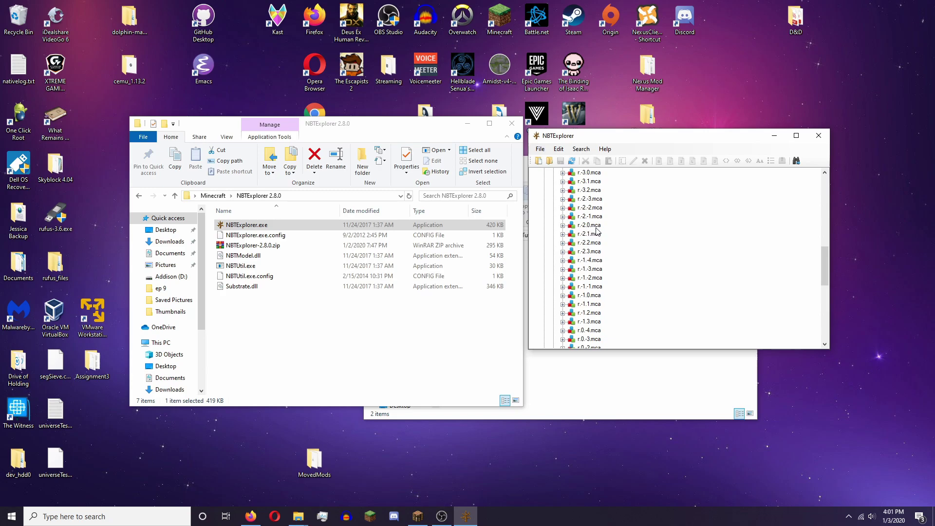
Delete Chunk [11, 5] from r.-2.0.mca, save the change, and close NBTExplorer
left_click(563, 225)
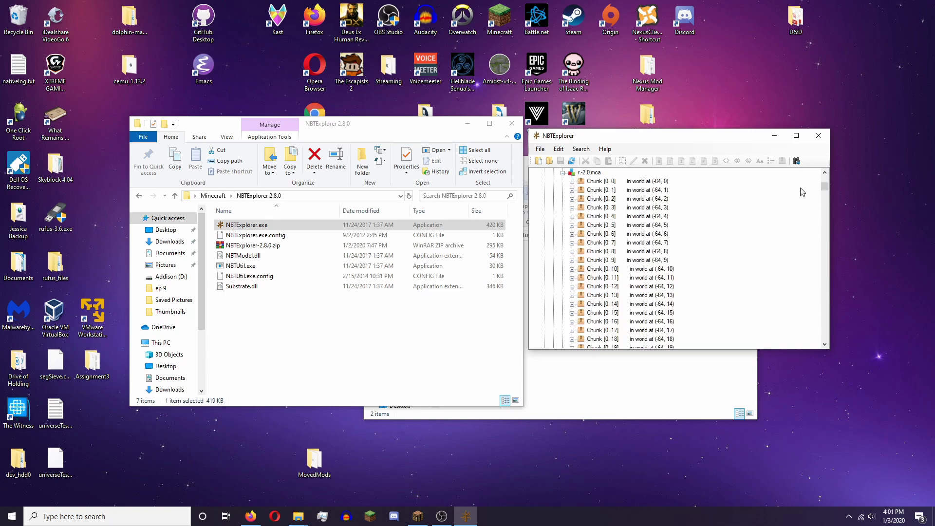
left_click_drag(825, 188, 826, 239)
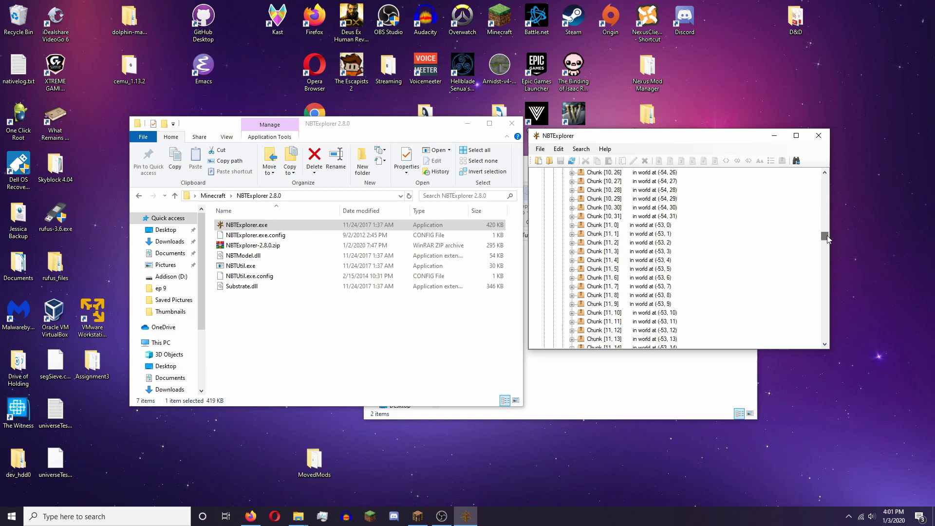
left_click(606, 271)
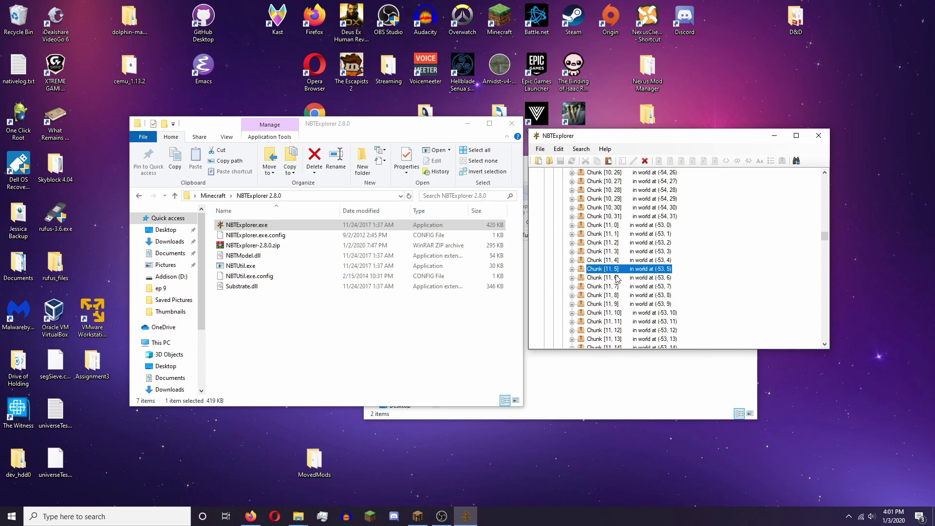
left_click(644, 161)
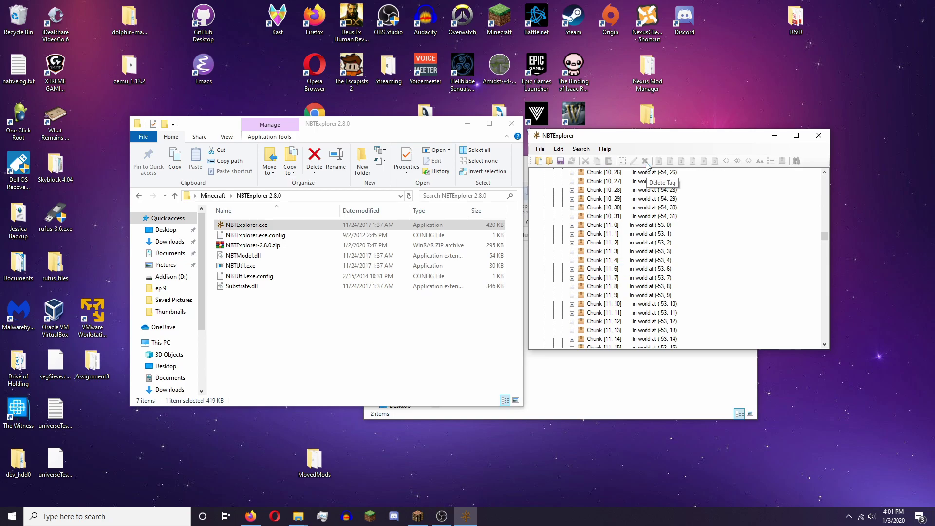
left_click(561, 161)
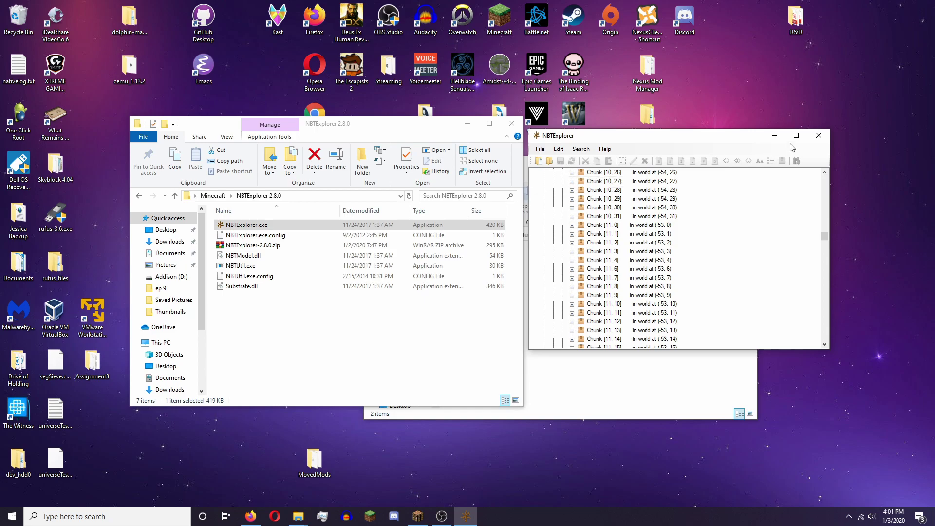
left_click(818, 135)
Close the NBTExplorer 2.8.0 folder window and choose Skyblock Tutorial in Select World
left_click(511, 124)
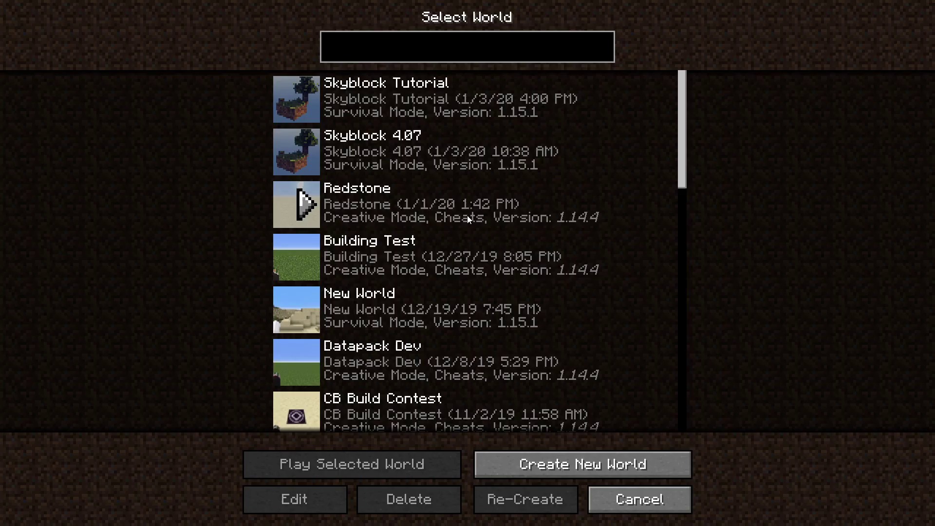
left_click(446, 105)
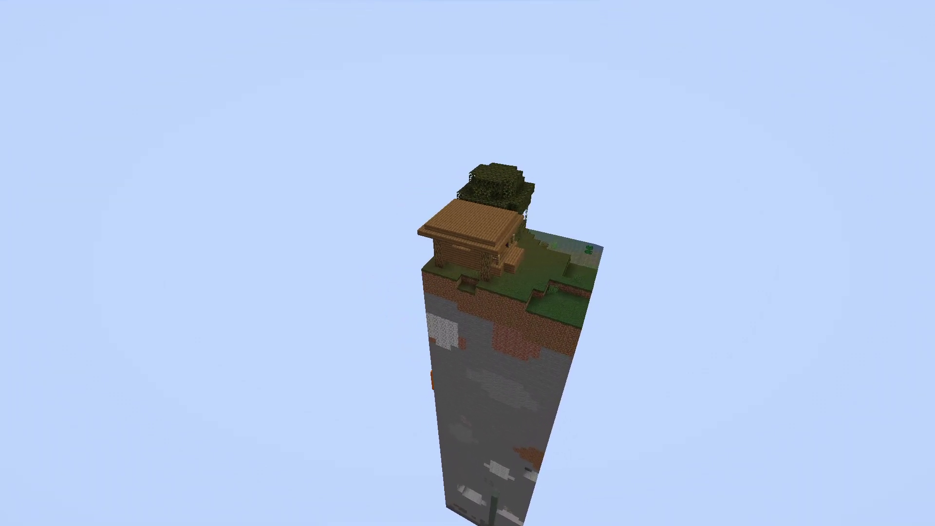
Open the world to LAN with cheats allowed
key("Escape")
left_click(515, 258)
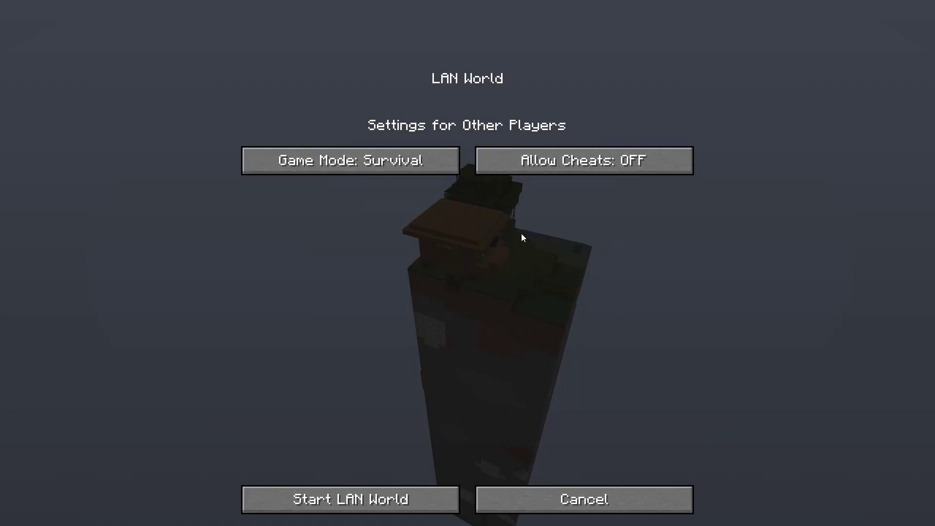
left_click(536, 164)
left_click(425, 494)
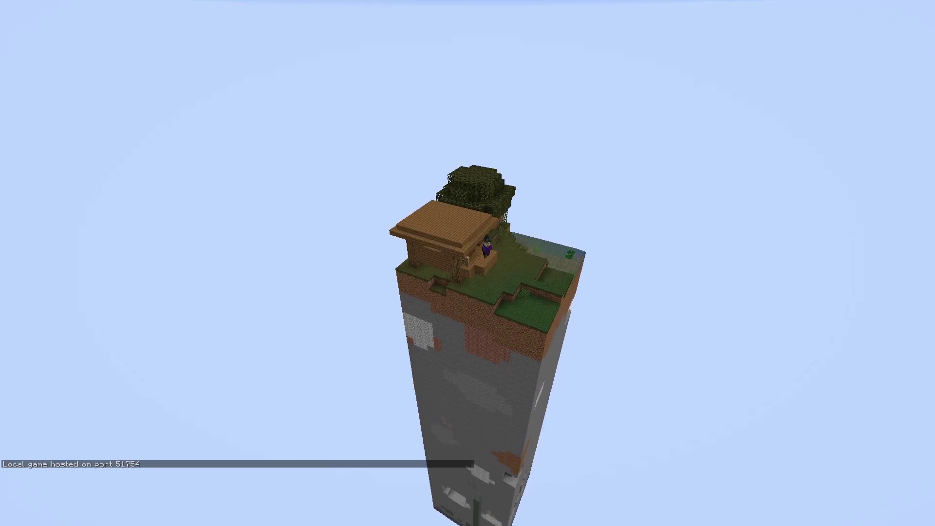
Run the /function skyblock:update/witch_hut_start command
key("slash")
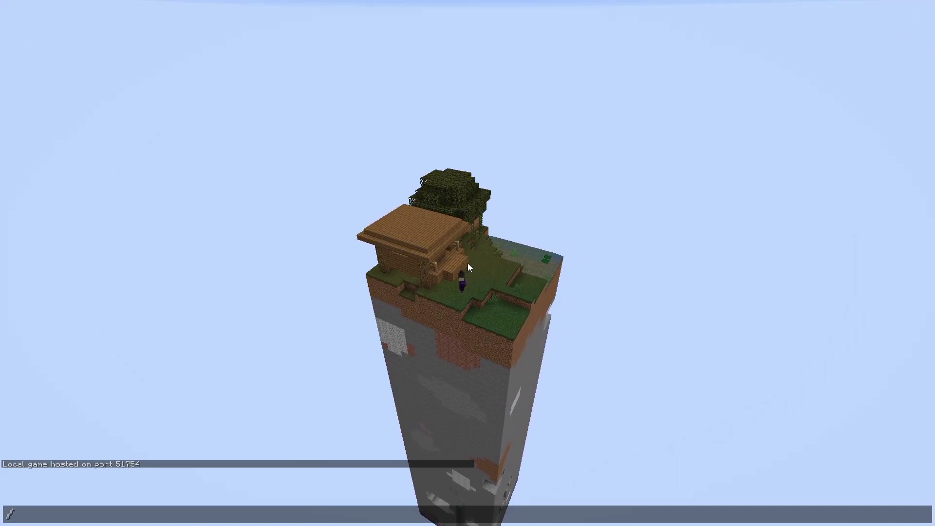
type("function skyblock:update/witch_hut_start")
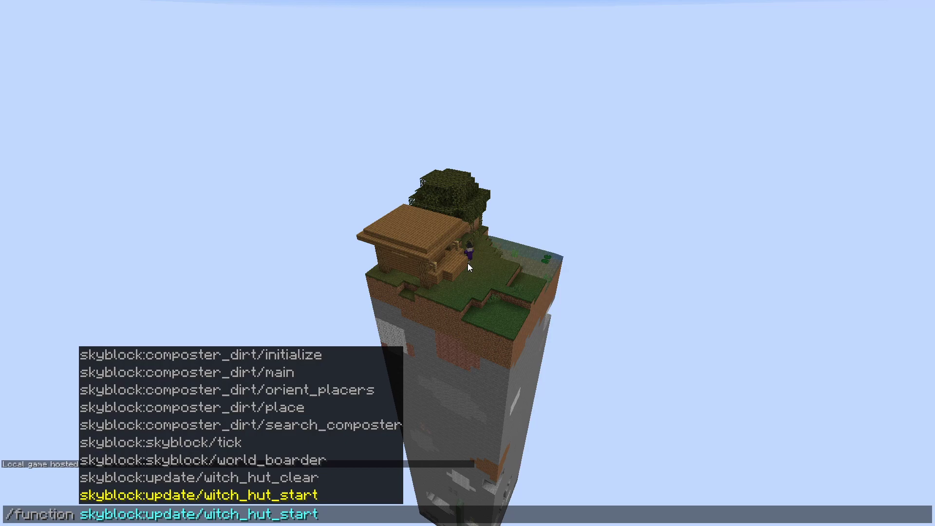
key("Return")
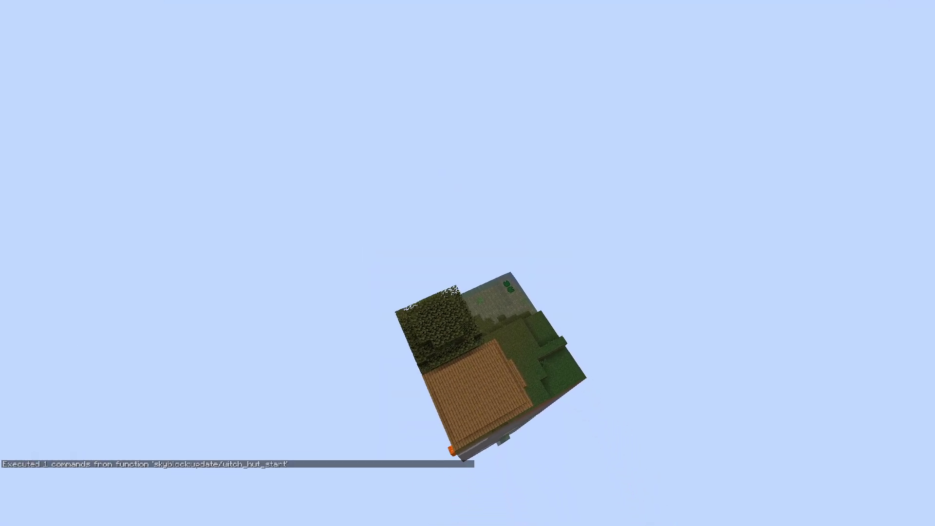
Recall the last command, change it to witch_hut_clear, and run it
key("t")
key("Up")
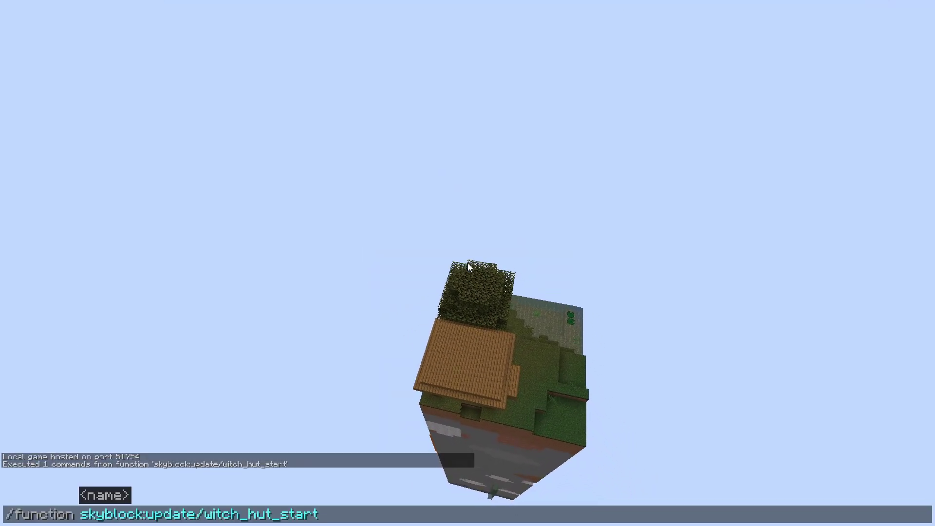
key("BackSpace")
key("BackSpace")
key("BackSpace")
key("BackSpace")
key("BackSpace")
type("c")
key("Tab")
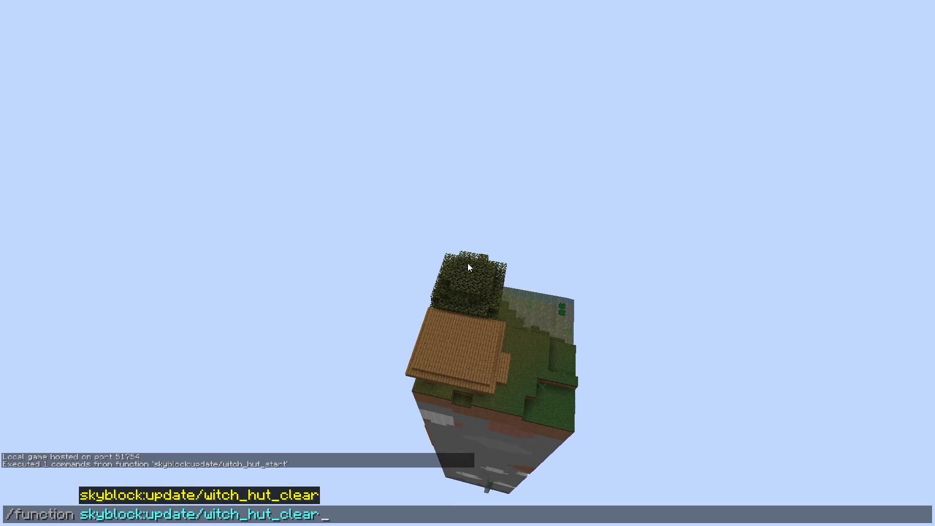
key("Return")
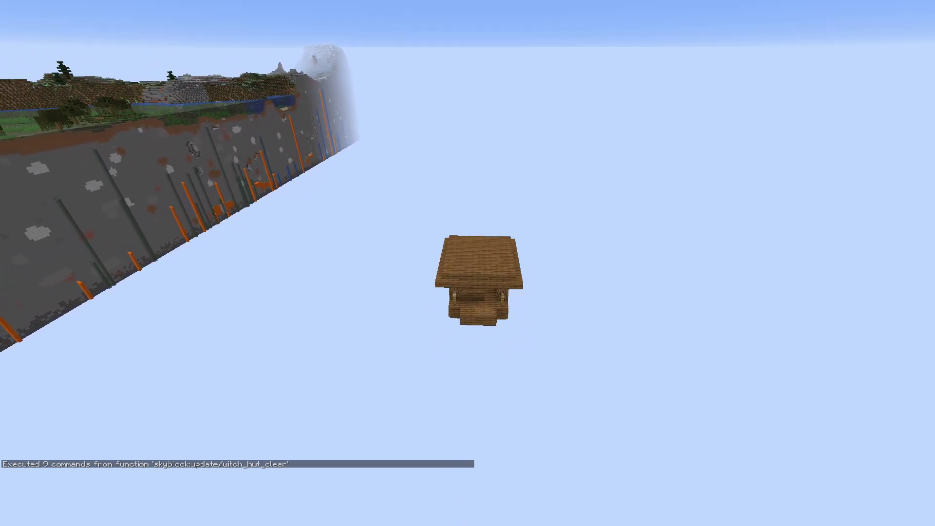
Fly around the floating witch hut and rise above its roof
key("w")
key("d")
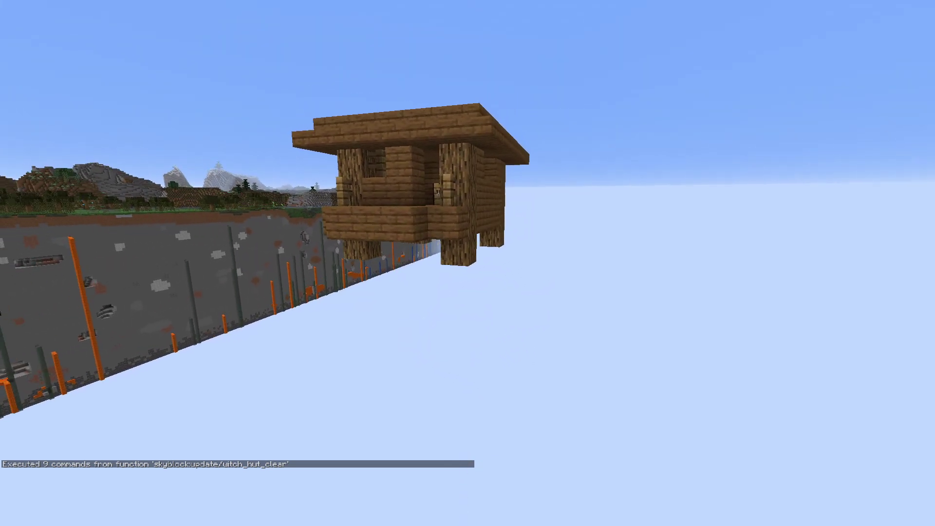
key("a")
key("space")
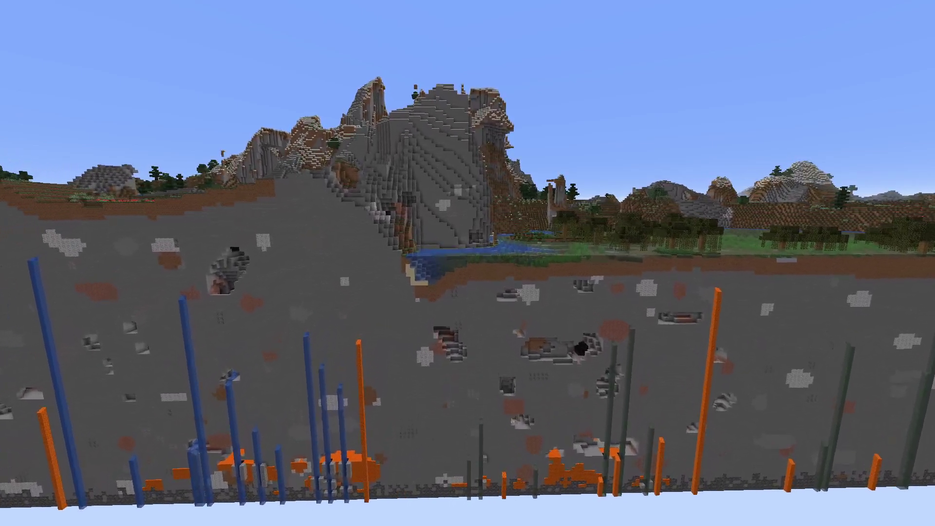
Show the F3 debug overlay, check the inventory, then fly west toward spawn
key("F3")
key("e")
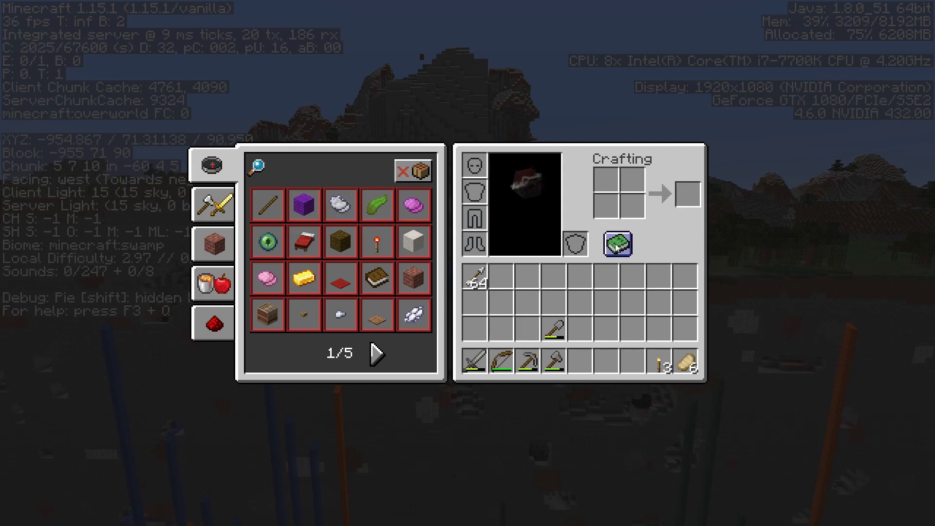
key("e")
key("w")
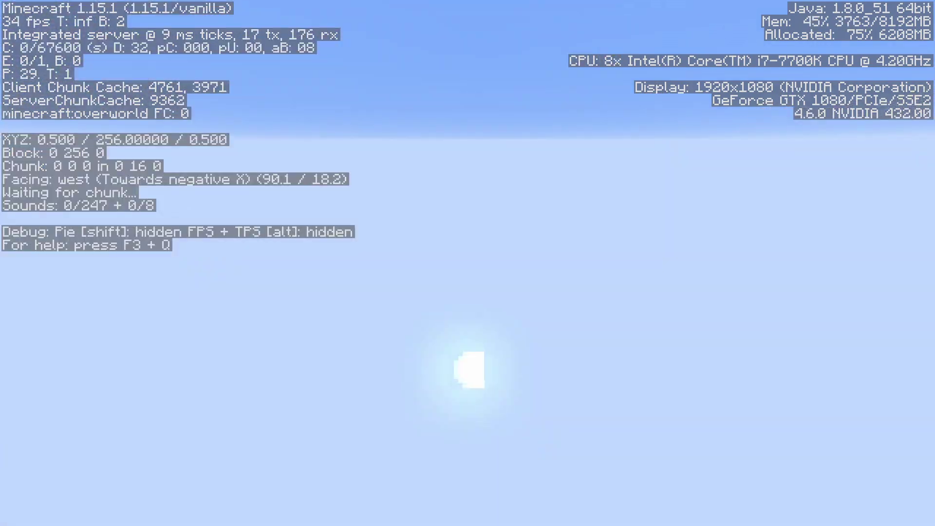
Hide the debug overlay, descend to the sky base, and fly out to the birch sapling island
key("F3")
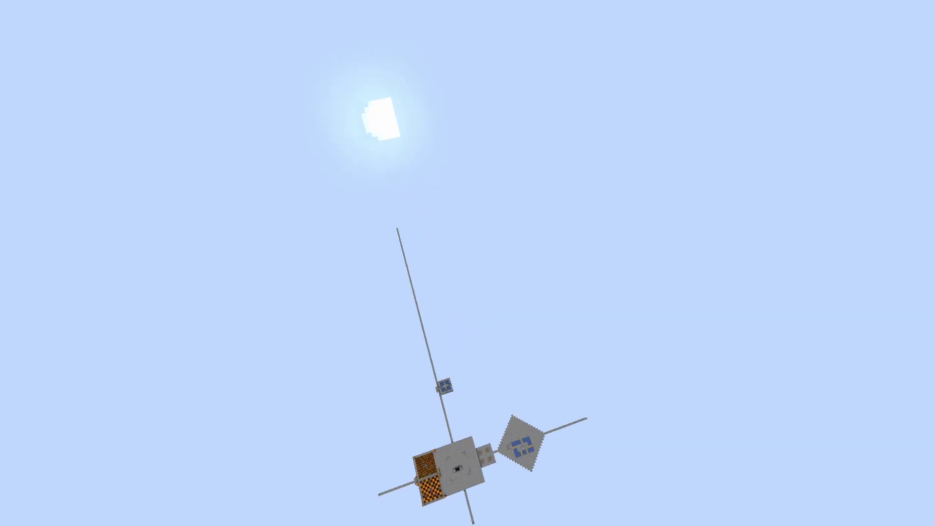
key("space")
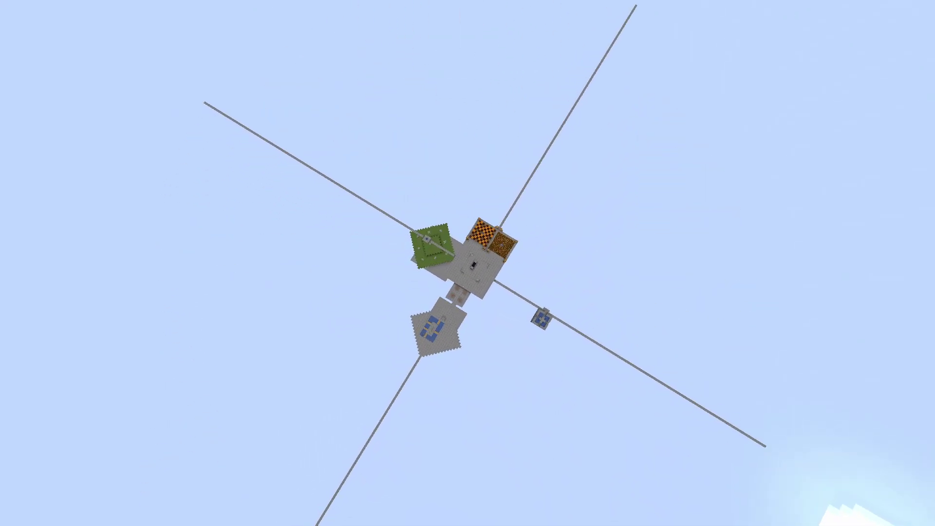
key("shift")
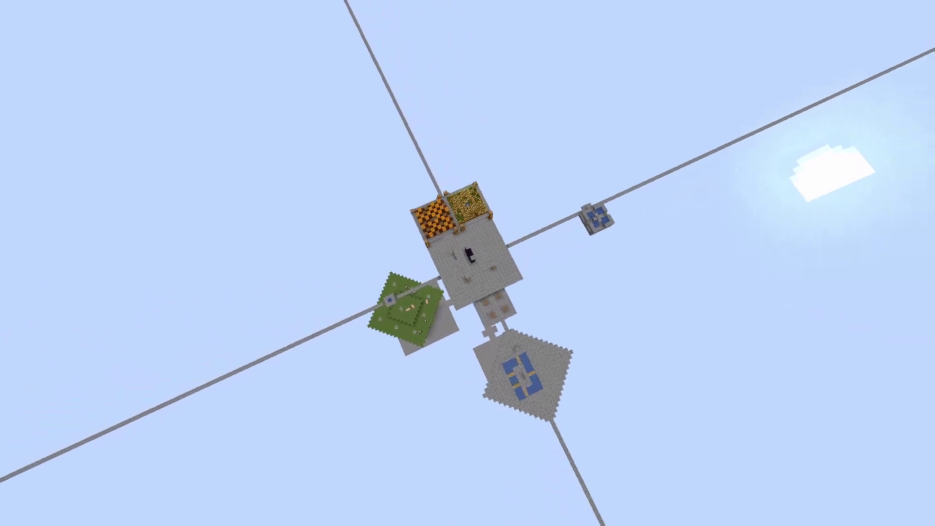
key("shift")
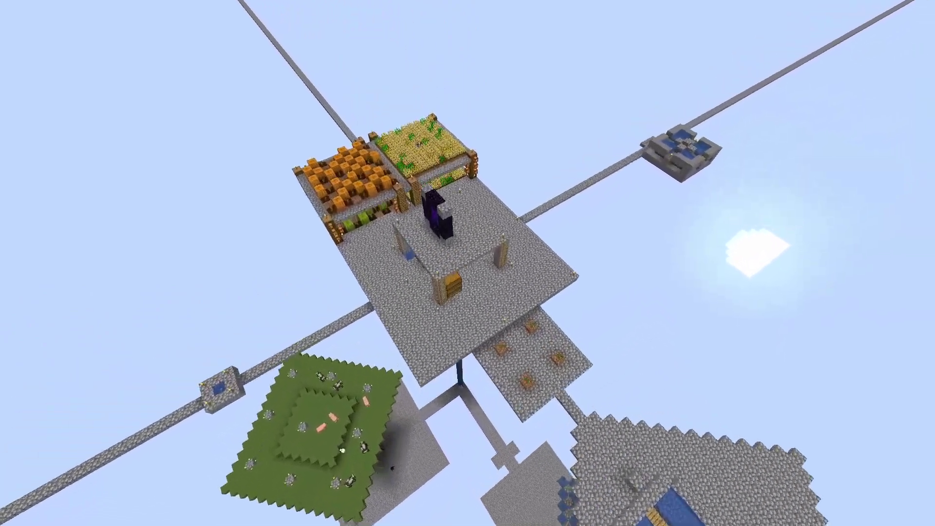
key("shift")
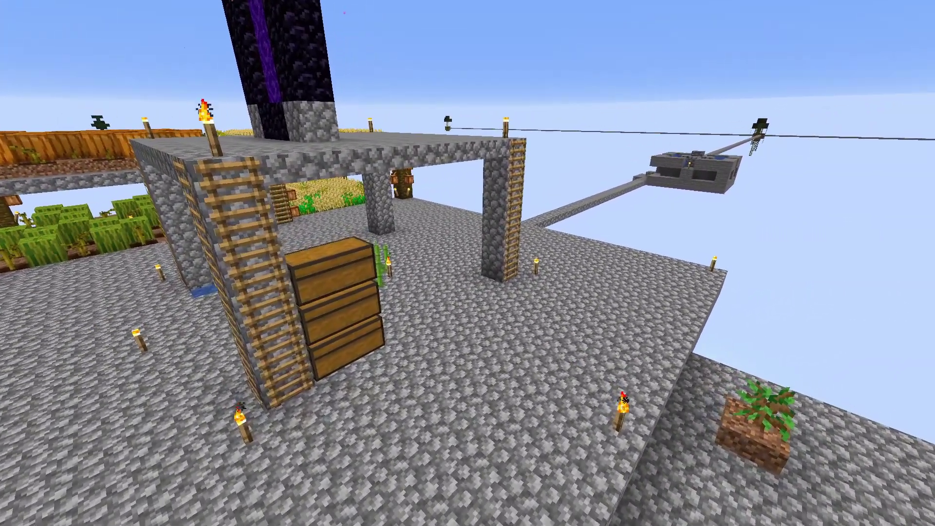
key("w")
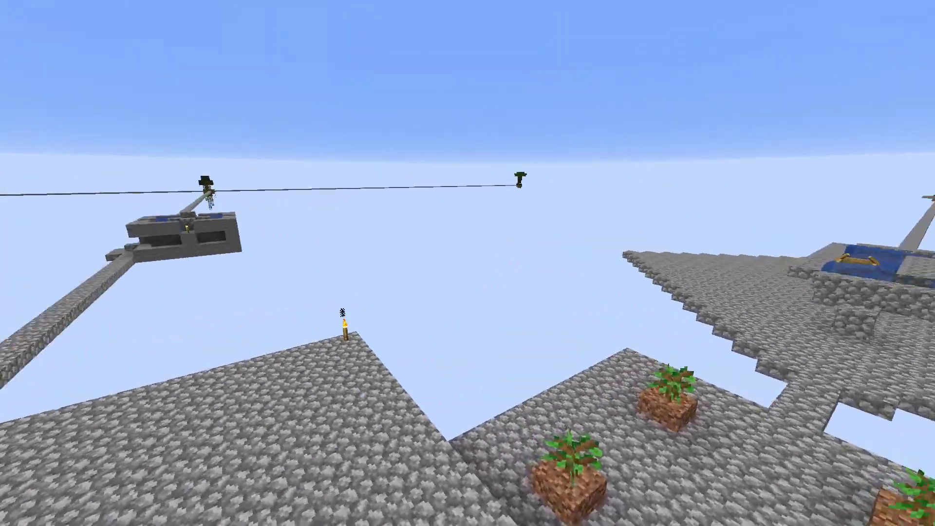
key("w")
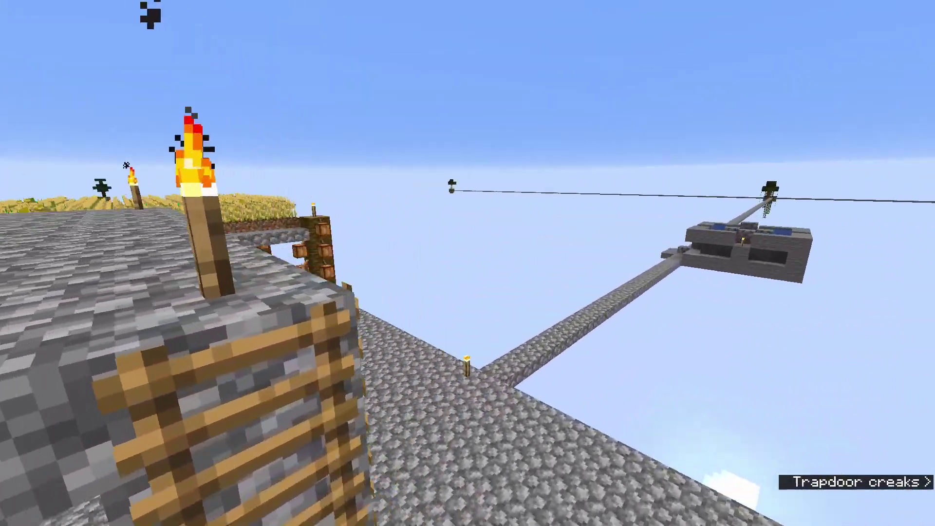
key("w")
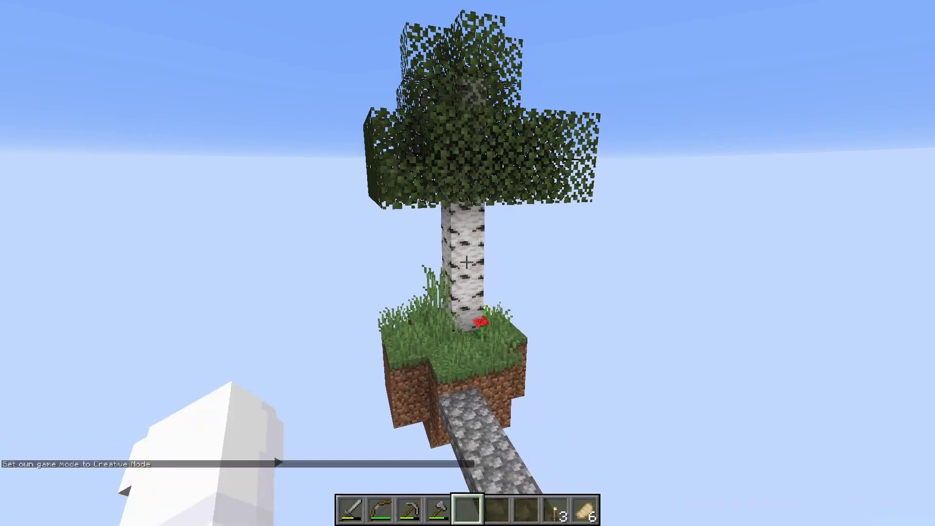
Find the Bee Nest by searching 'nest' and place it on the birch trunk
key("e")
left_click(598, 148)
type("b")
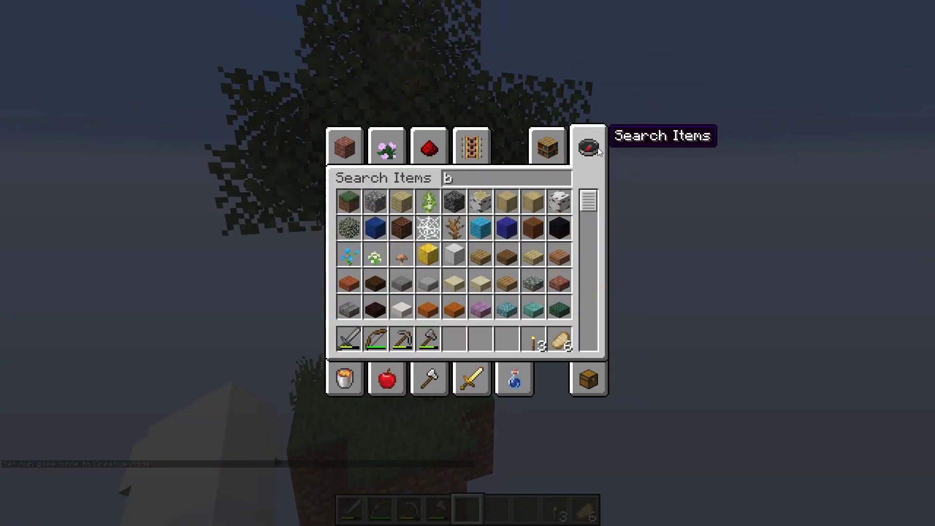
key("BackSpace")
type("b")
key("BackSpace")
type("hi")
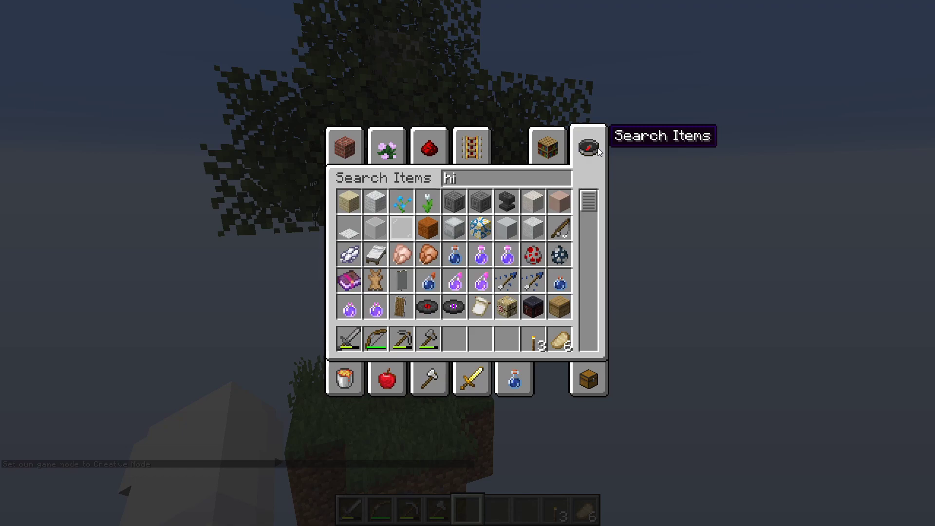
key("BackSpace")
key("BackSpace")
type("nes")
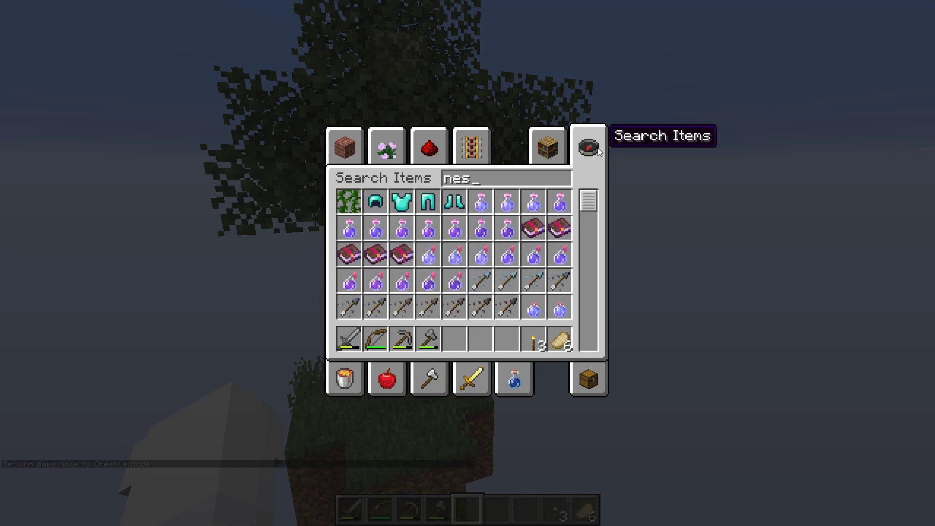
type("t")
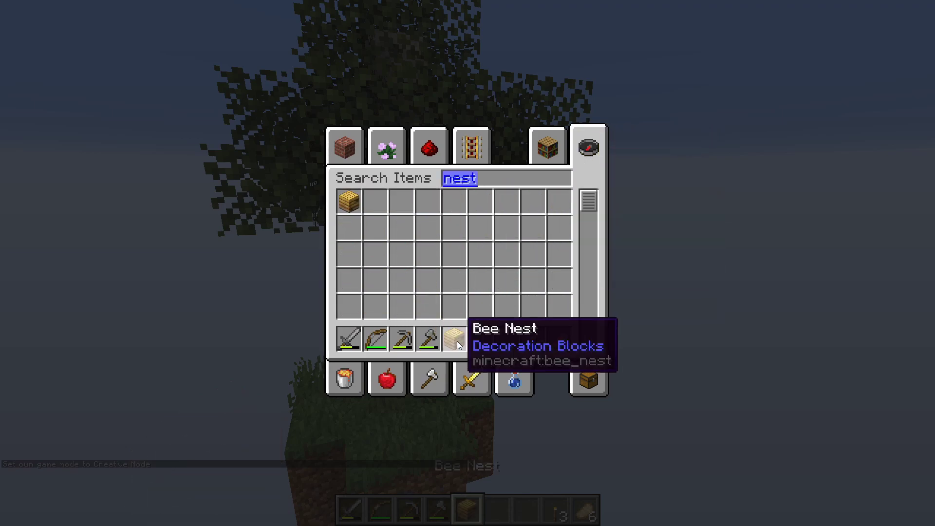
key("Escape")
right_click(467, 263)
Remove the leftover bee nest from the hotbar
key("e")
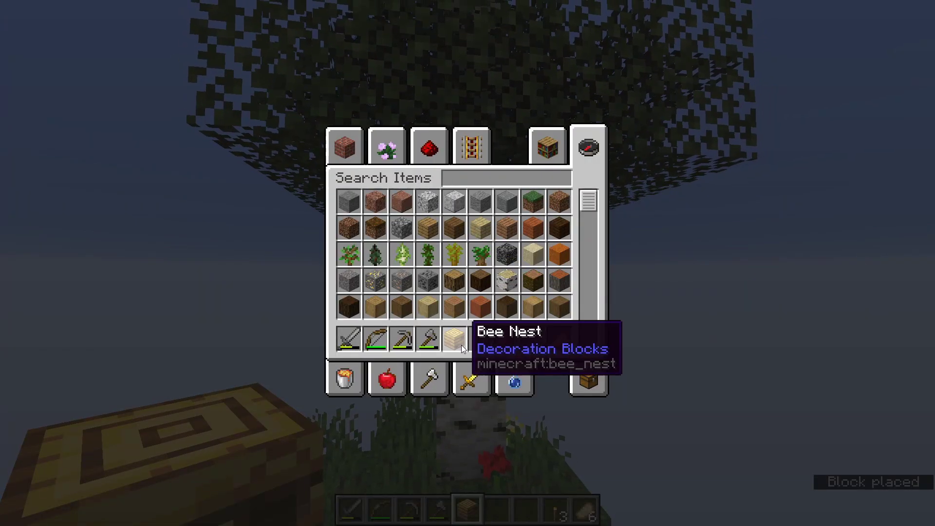
left_click(460, 344)
left_click(527, 261)
Search 'bee' and put the Bee Spawn Egg in the hotbar
type("bee")
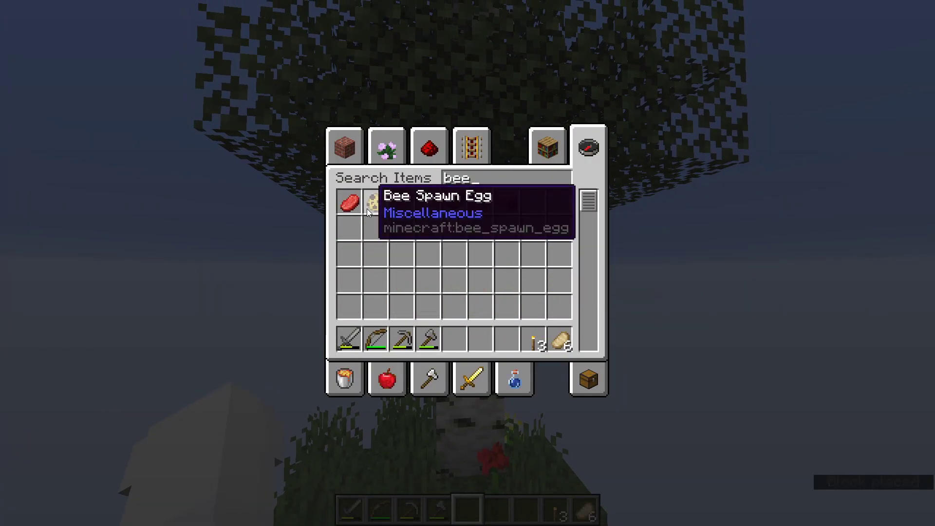
left_click(367, 208)
left_click(455, 340)
key("Escape")
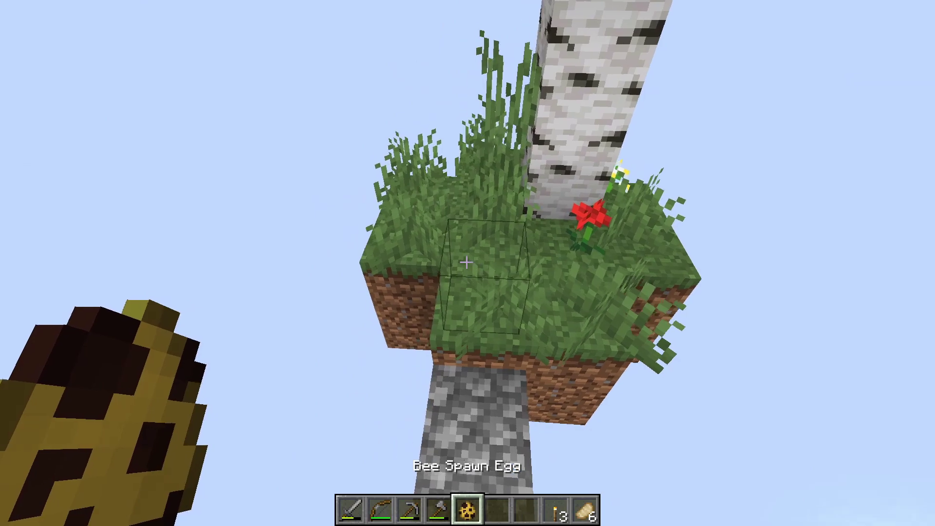
Spawn three bees on the birch island
right_click(467, 263)
right_click(466, 263)
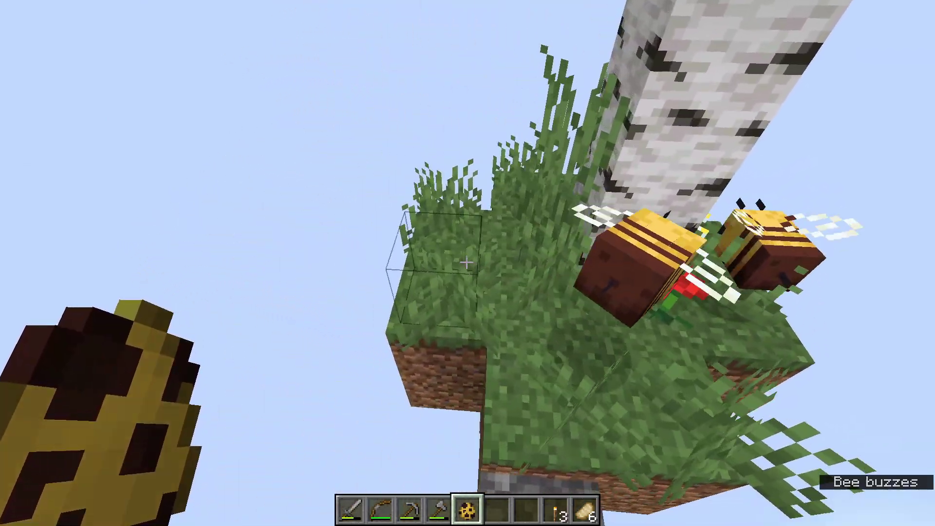
right_click(467, 262)
key("s")
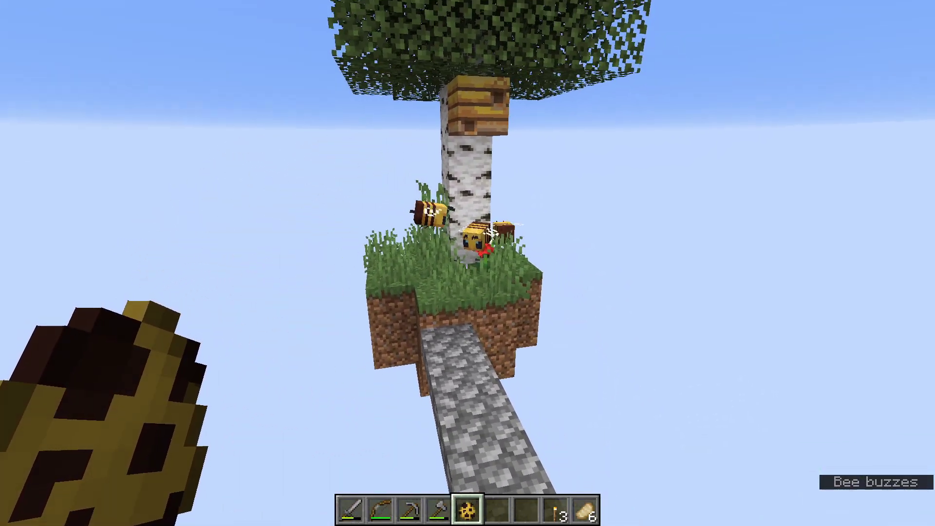
Throw away the spawn egg, circle the bee island, and switch to front-facing third-person view
key("e")
key("Escape")
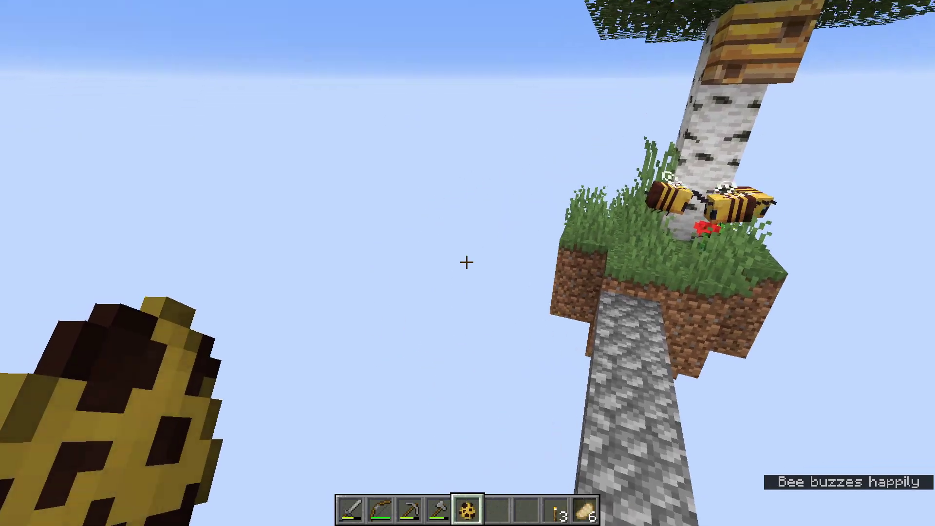
key("q")
key("d")
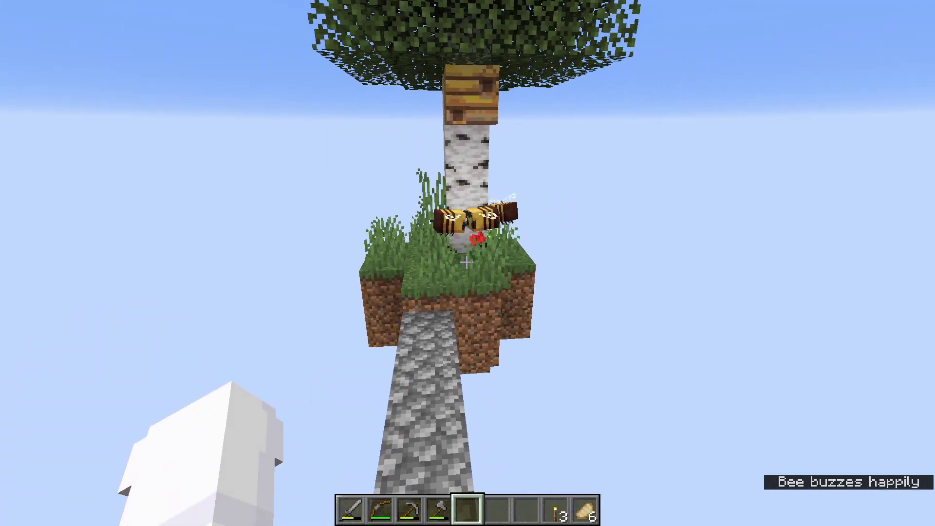
key("d")
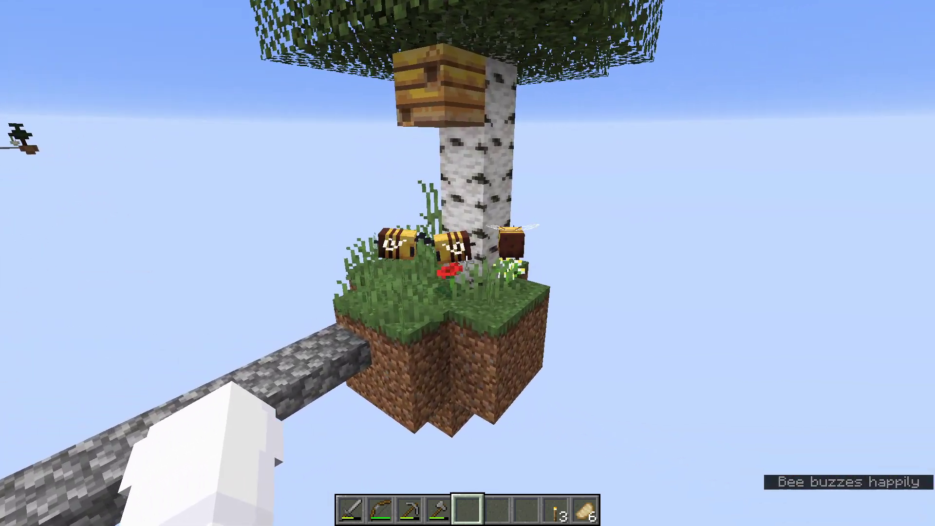
key("F5")
key("F5")
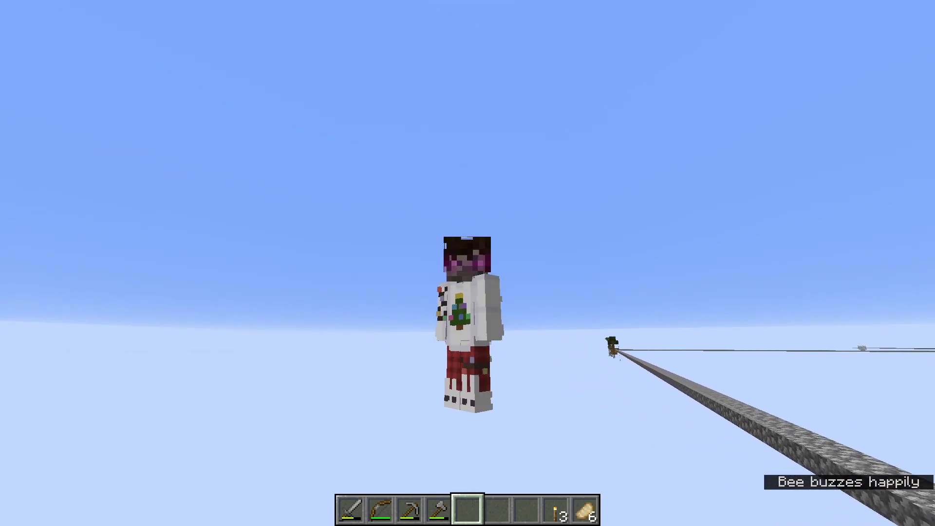